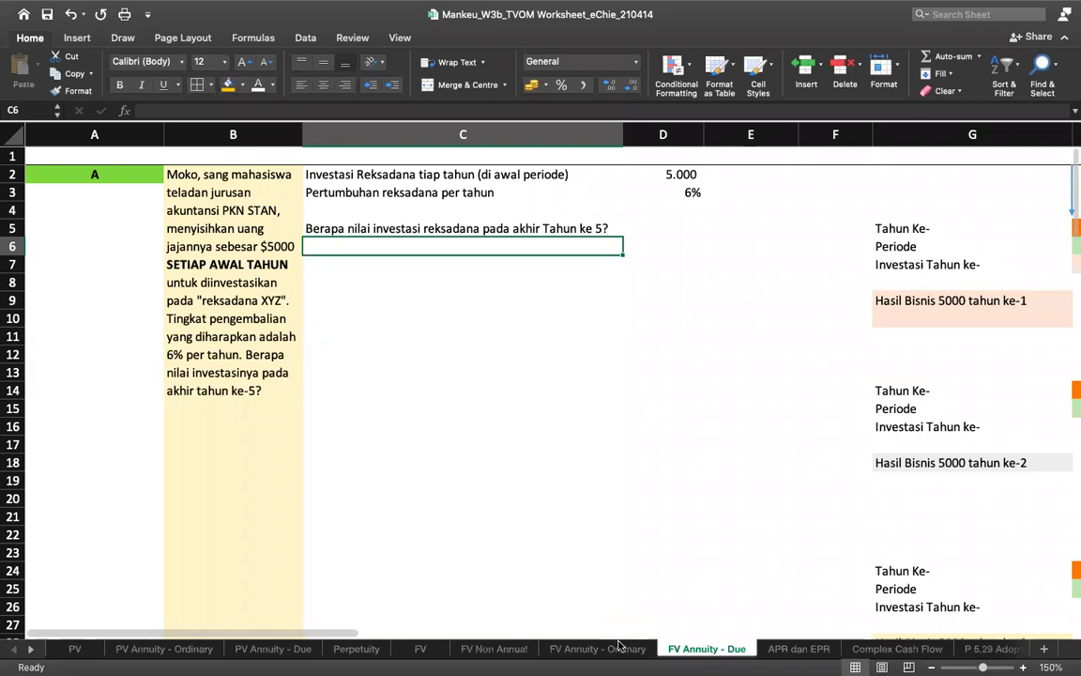
- Compare the problem statements on the FV Annuity - Ordinary and FV Annuity - Due sheets, ending on the Due case text
{"action": "scroll", "coordinate": [581, 541], "scroll_direction": "up", "scroll_amount": 5}
{"action": "scroll", "coordinate": [580, 540], "scroll_direction": "up", "scroll_amount": 15}
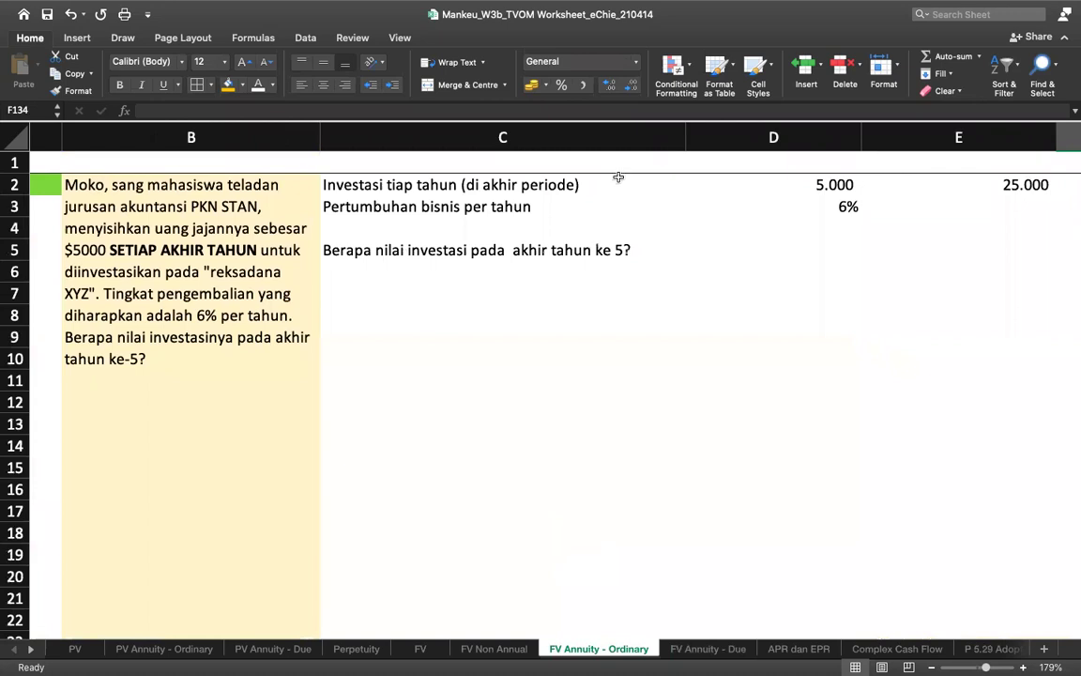
{"action": "left_click", "coordinate": [721, 648]}
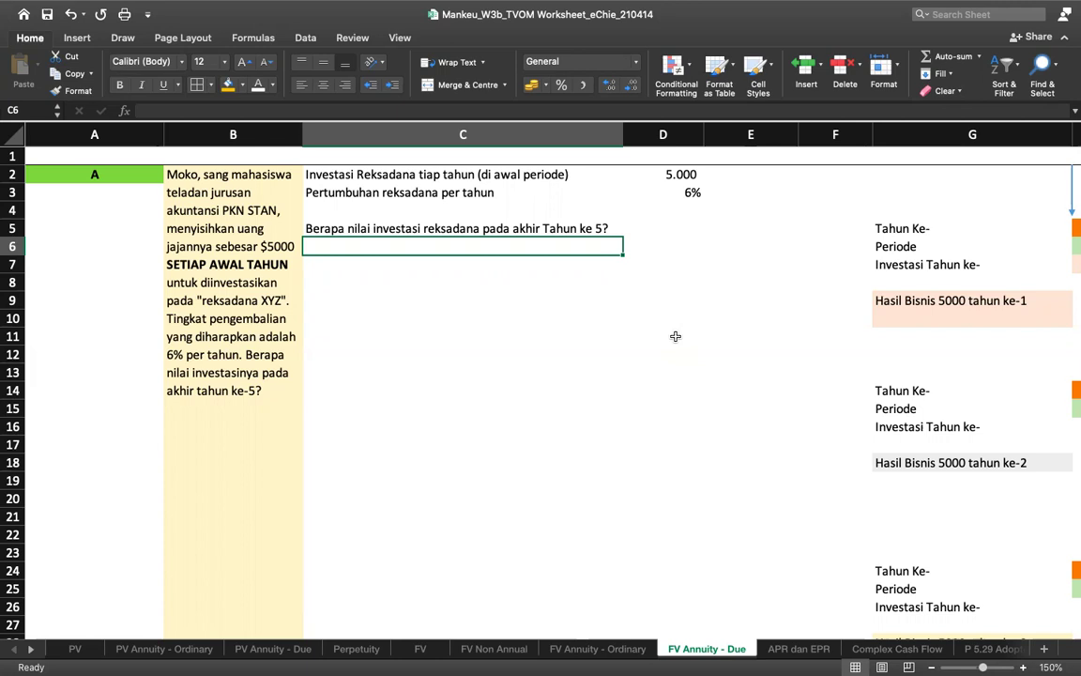
{"action": "left_click", "coordinate": [598, 649]}
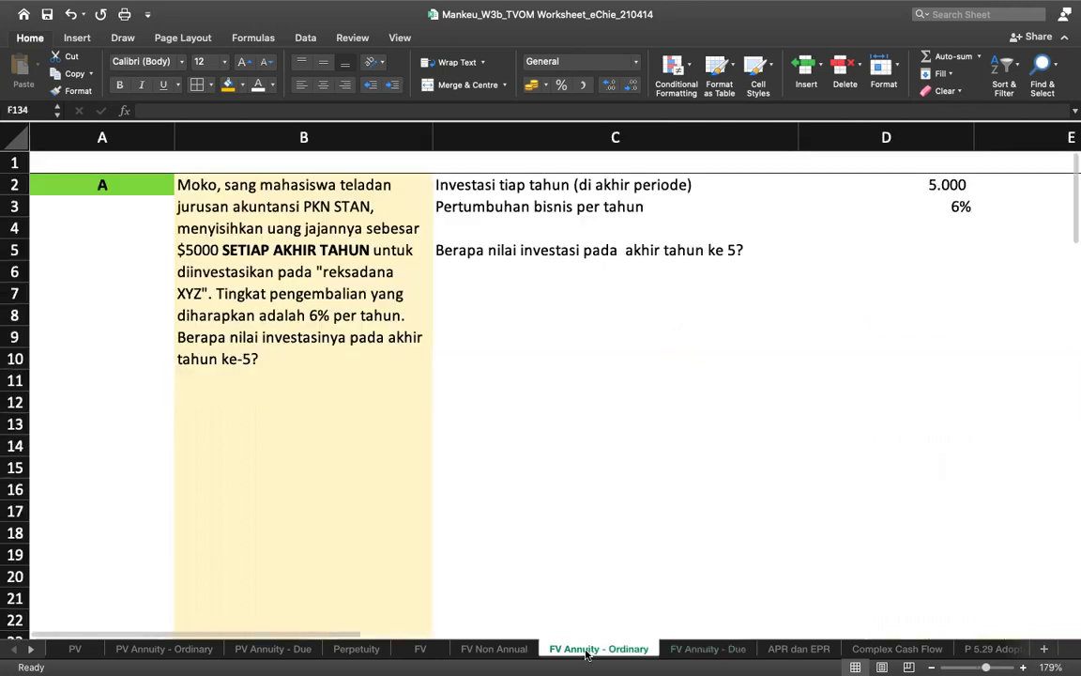
{"action": "left_click", "coordinate": [705, 647]}
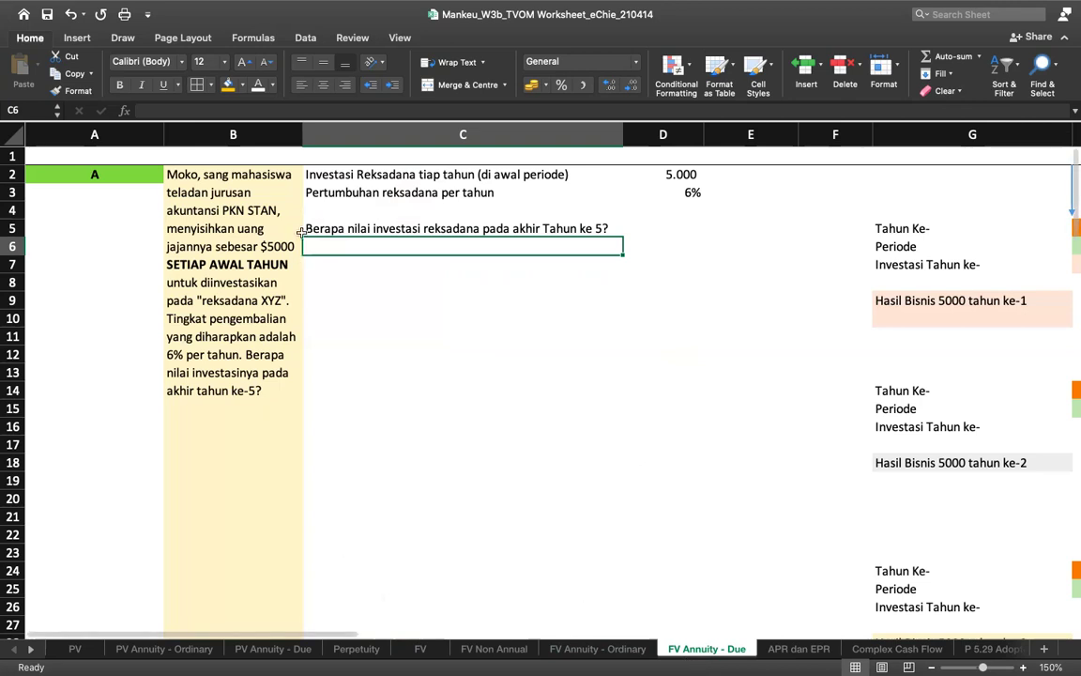
{"action": "left_click", "coordinate": [235, 265]}
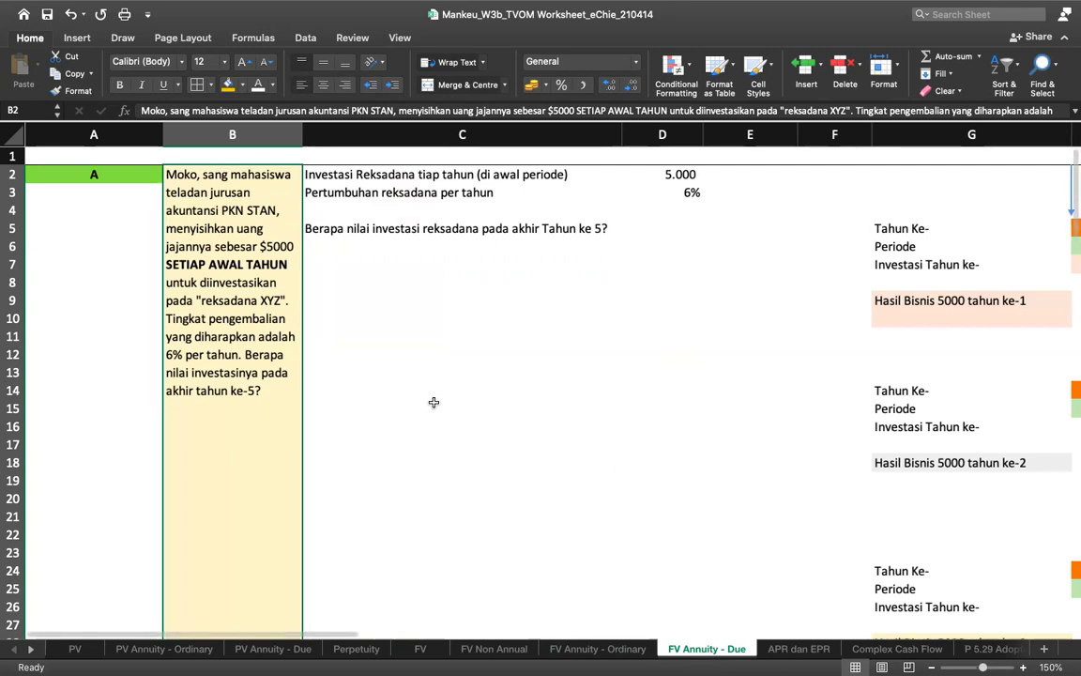
- Examine the FV Annuity Due timeline table, going through the yearly payments in row 55 to the total in M59
{"action": "scroll", "coordinate": [433, 402], "scroll_direction": "down", "scroll_amount": 10}
{"action": "scroll", "coordinate": [434, 403], "scroll_direction": "right", "scroll_amount": 3}
{"action": "scroll", "coordinate": [433, 402], "scroll_direction": "down", "scroll_amount": 5}
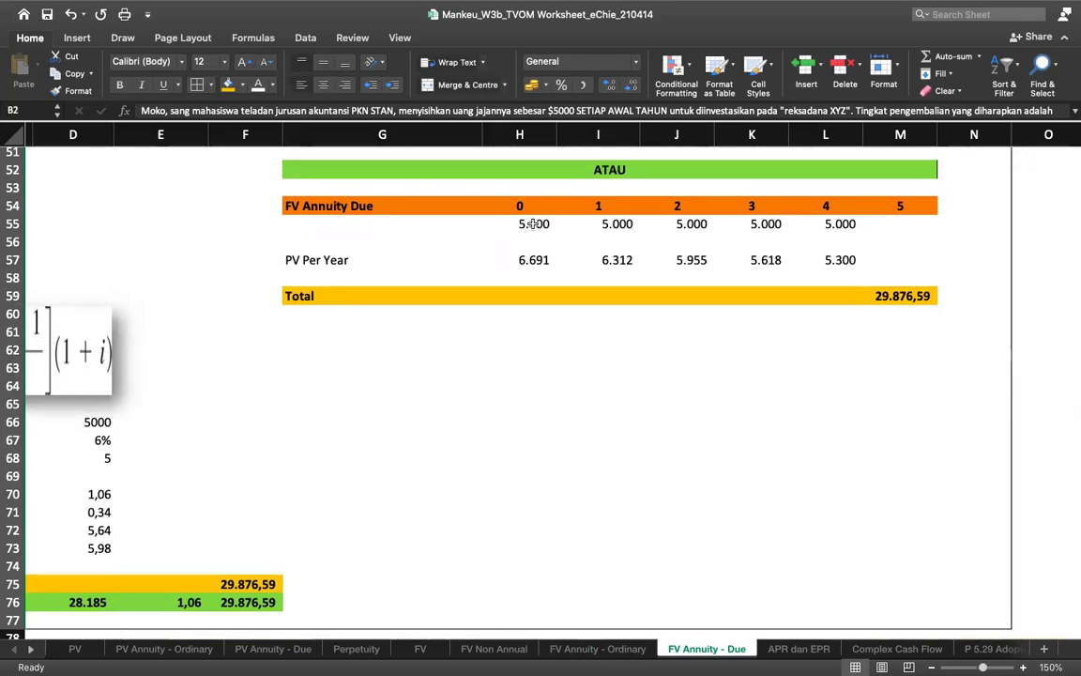
{"action": "left_click", "coordinate": [533, 223]}
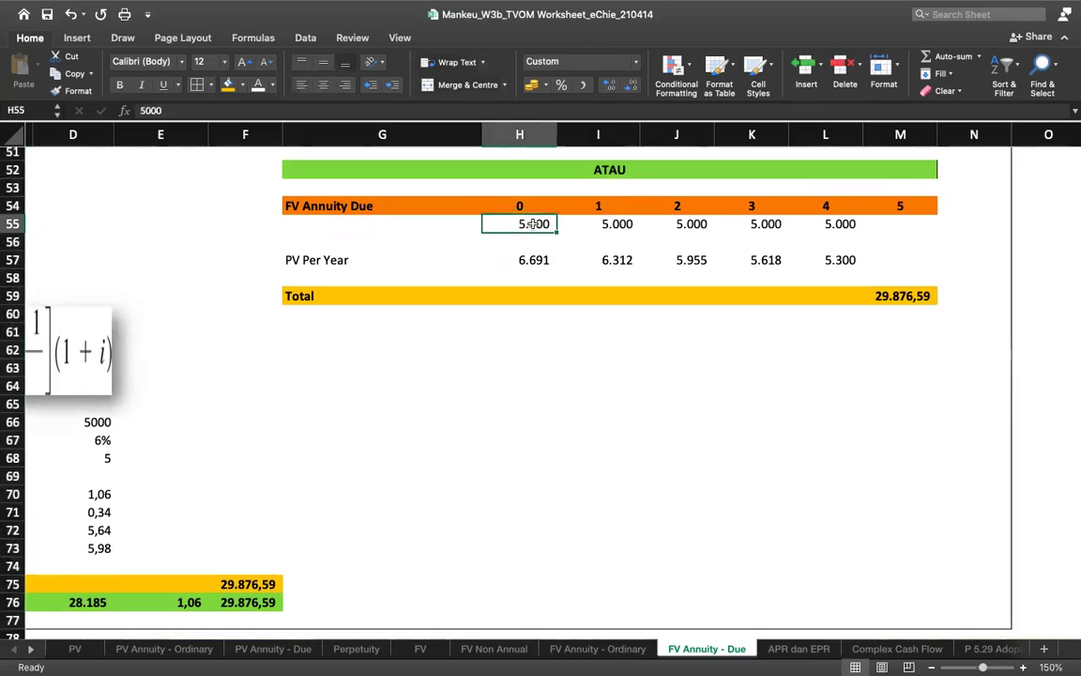
{"action": "key", "text": "Right"}
{"action": "key", "text": "Right"}
{"action": "key", "text": "Right"}
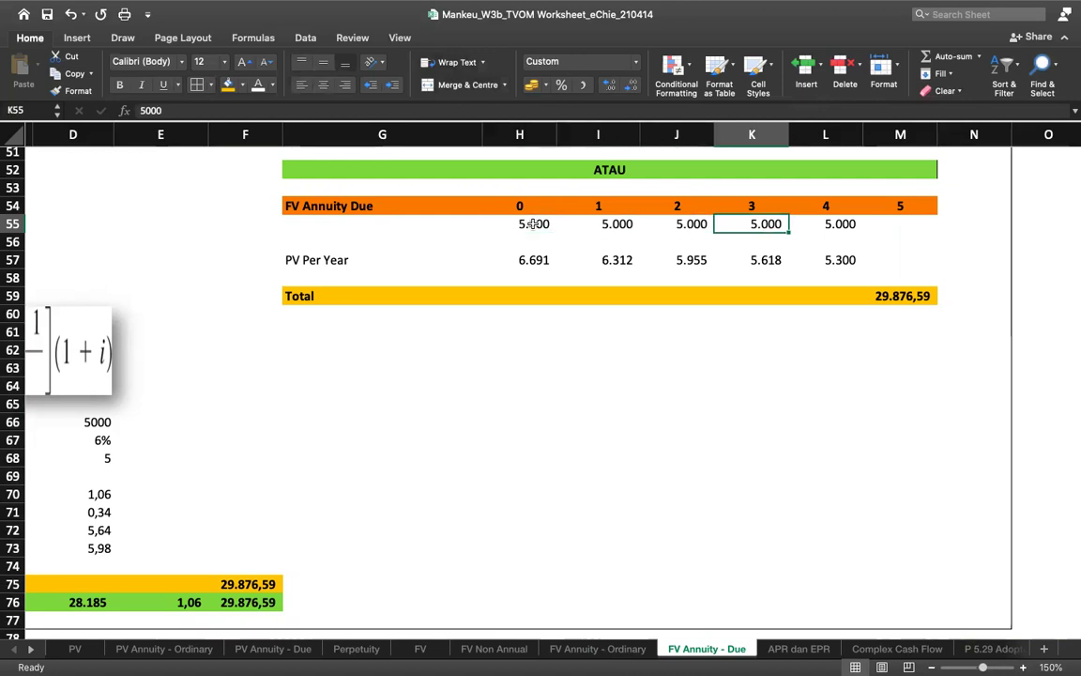
{"action": "key", "text": "Left"}
{"action": "key", "text": "Right"}
{"action": "key", "text": "Right"}
{"action": "key", "text": "Down"}
{"action": "key", "text": "Down"}
{"action": "key", "text": "Right"}
{"action": "key", "text": "Down"}
{"action": "key", "text": "Down"}
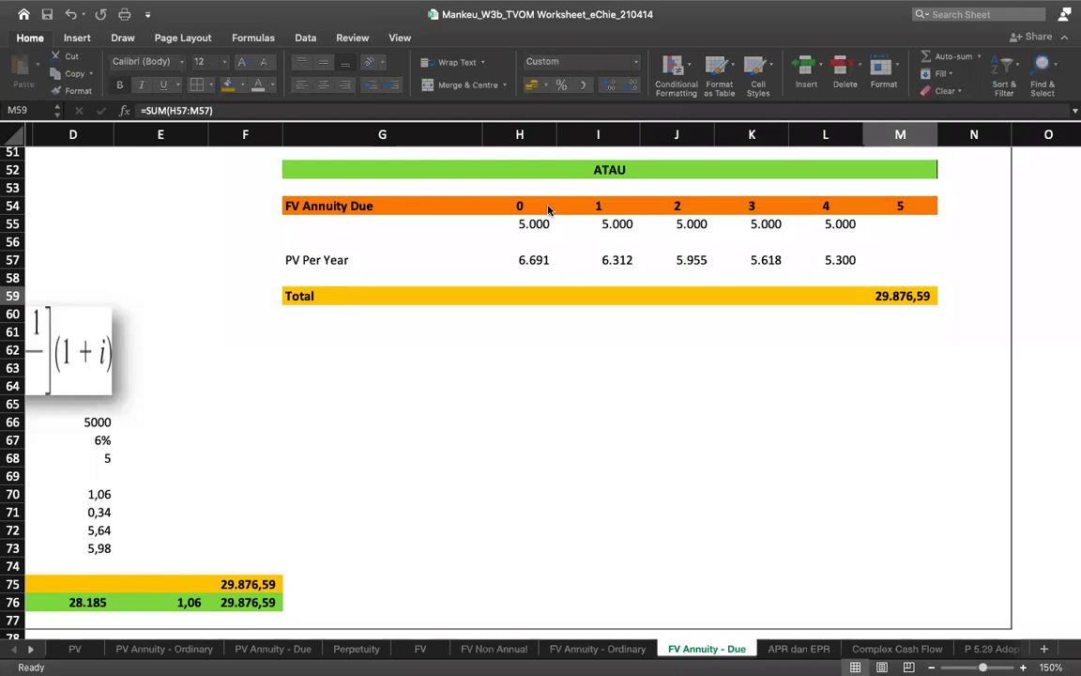
- Circle the year 0 and year 1 payments, draw numbered curves from them to the Total, and clear the annotations
{"action": "mouse_move", "coordinate": [525, 205]}
{"action": "left_mouse_down"}
{"action": "mouse_move", "coordinate": [506, 235]}
{"action": "mouse_move", "coordinate": [535, 208]}
{"action": "mouse_move", "coordinate": [494, 273]}
{"action": "mouse_move", "coordinate": [811, 379]}
{"action": "mouse_move", "coordinate": [827, 332]}
{"action": "mouse_move", "coordinate": [868, 302]}
{"action": "left_mouse_up"}
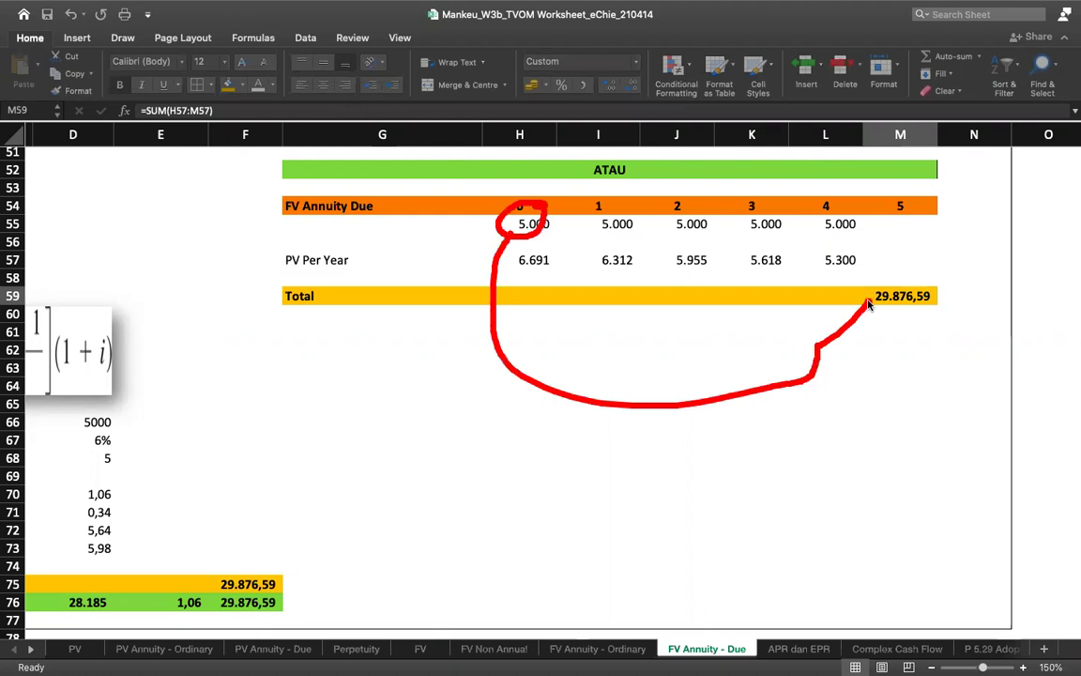
{"action": "left_click_drag", "start_coordinate": [655, 370], "coordinate": [666, 395]}
{"action": "mouse_move", "coordinate": [624, 212]}
{"action": "left_mouse_down"}
{"action": "mouse_move", "coordinate": [605, 239]}
{"action": "mouse_move", "coordinate": [635, 237]}
{"action": "mouse_move", "coordinate": [714, 352]}
{"action": "mouse_move", "coordinate": [849, 300]}
{"action": "left_mouse_up"}
{"action": "mouse_move", "coordinate": [720, 328]}
{"action": "left_mouse_down"}
{"action": "mouse_move", "coordinate": [741, 313]}
{"action": "mouse_move", "coordinate": [748, 333]}
{"action": "left_mouse_up"}
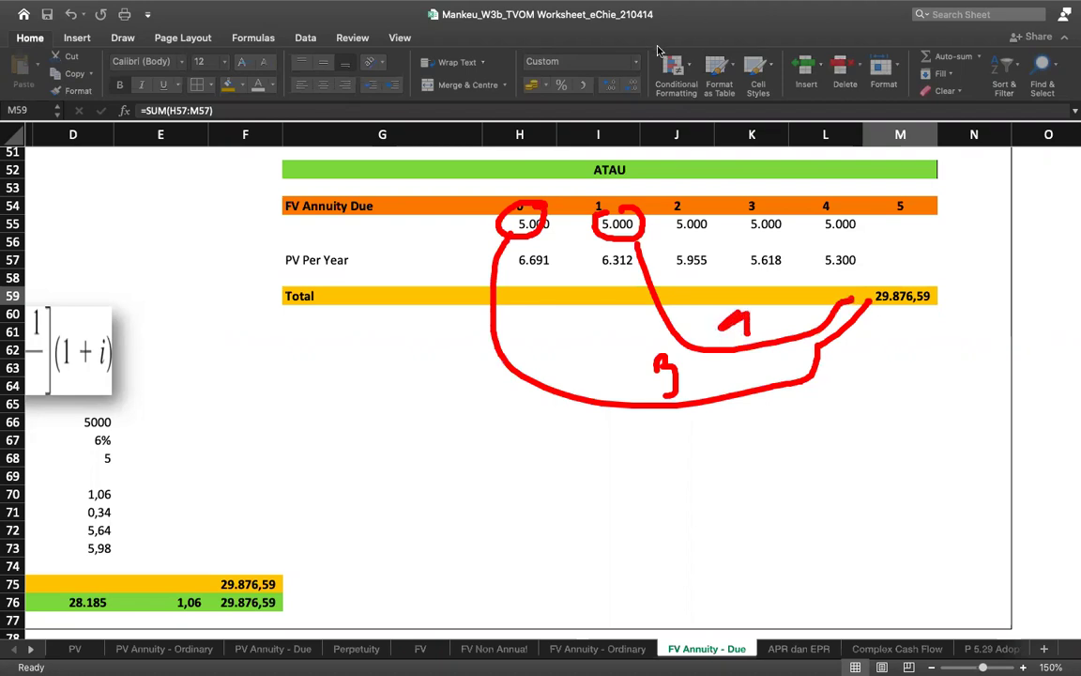
{"action": "key", "text": "e"}
- Circle the PV Per Year values in row 57 and mark the area above the Total in year 5
{"action": "mouse_move", "coordinate": [504, 245]}
{"action": "left_mouse_down"}
{"action": "mouse_move", "coordinate": [878, 242]}
{"action": "mouse_move", "coordinate": [845, 271]}
{"action": "mouse_move", "coordinate": [614, 273]}
{"action": "mouse_move", "coordinate": [507, 265]}
{"action": "mouse_move", "coordinate": [506, 246]}
{"action": "left_mouse_up"}
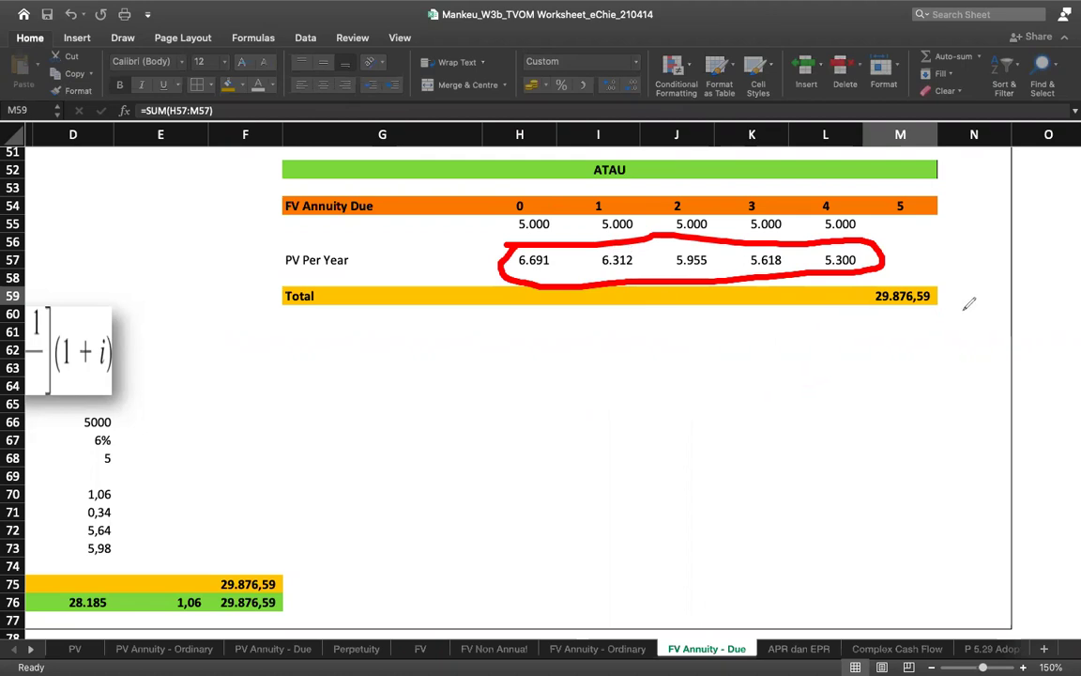
{"action": "left_click", "coordinate": [898, 279]}
{"action": "mouse_move", "coordinate": [898, 279]}
{"action": "left_mouse_down"}
{"action": "mouse_move", "coordinate": [858, 311]}
{"action": "mouse_move", "coordinate": [912, 279]}
{"action": "left_mouse_up"}
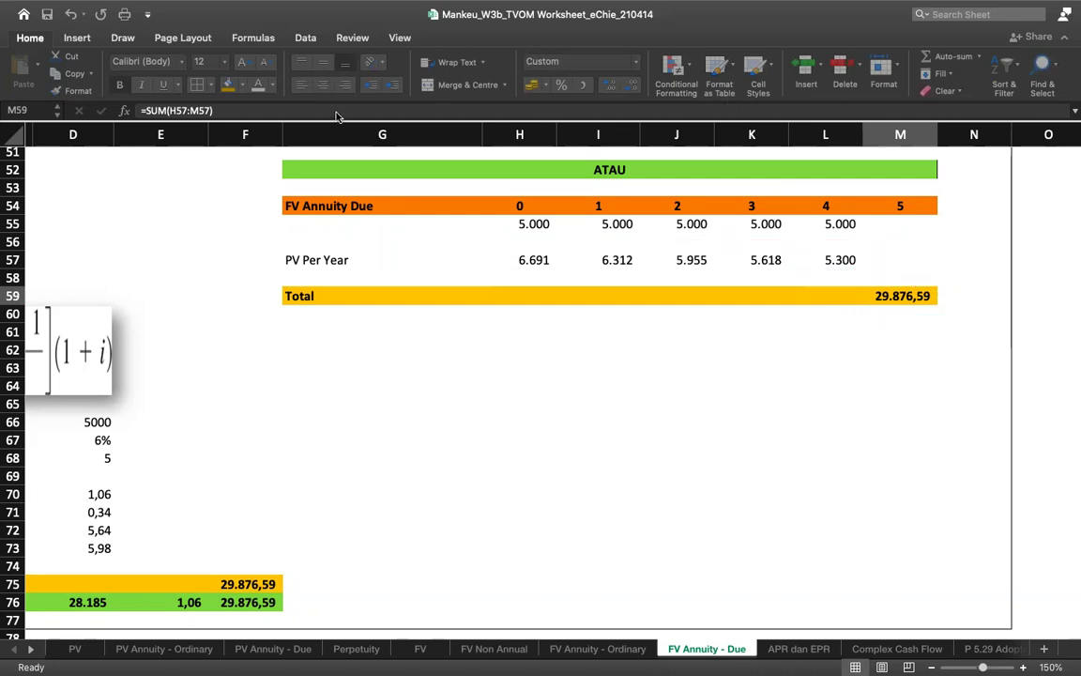
- Inspect the formula behind the Total in M59 and the cells it references
{"action": "left_click", "coordinate": [908, 300]}
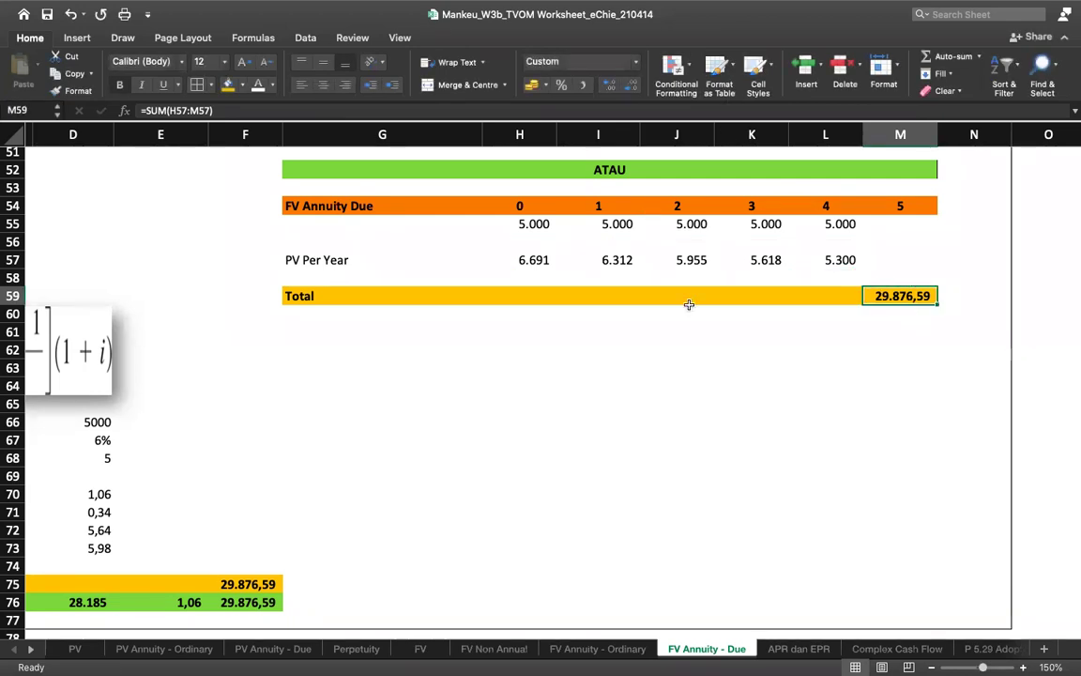
{"action": "left_click", "coordinate": [259, 111]}
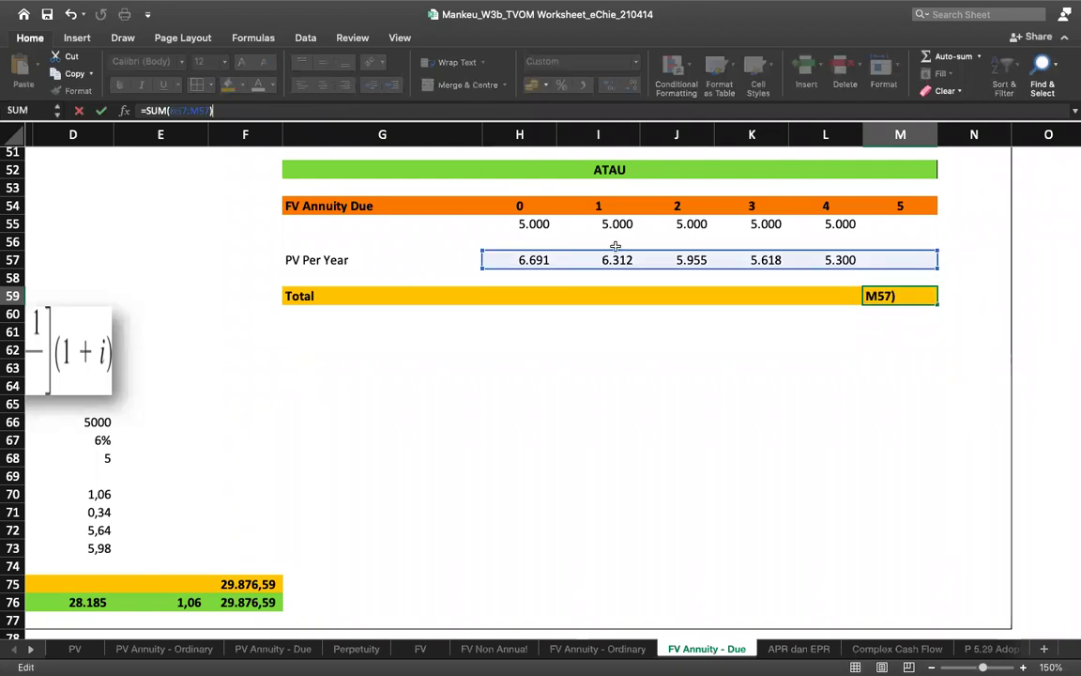
{"action": "left_click", "coordinate": [591, 389]}
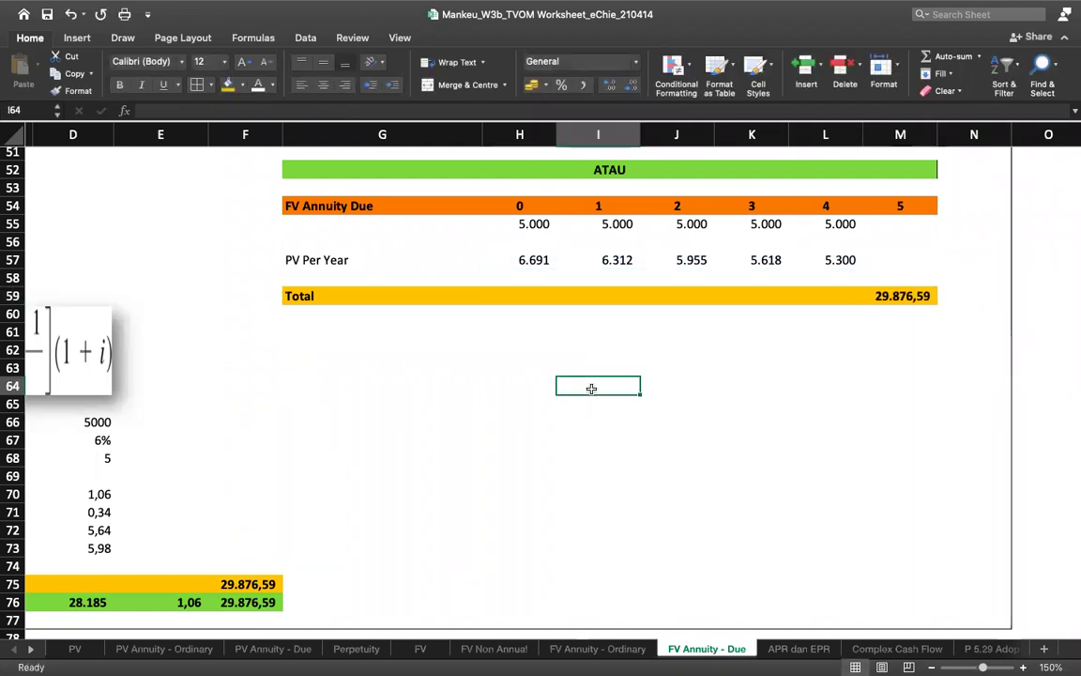
- Compare the annuity due formula image with the ordinary annuity formula on the FV Annuity - Ordinary sheet
{"action": "scroll", "coordinate": [592, 389], "scroll_direction": "left", "scroll_amount": 5}
{"action": "scroll", "coordinate": [591, 388], "scroll_direction": "down", "scroll_amount": 3}
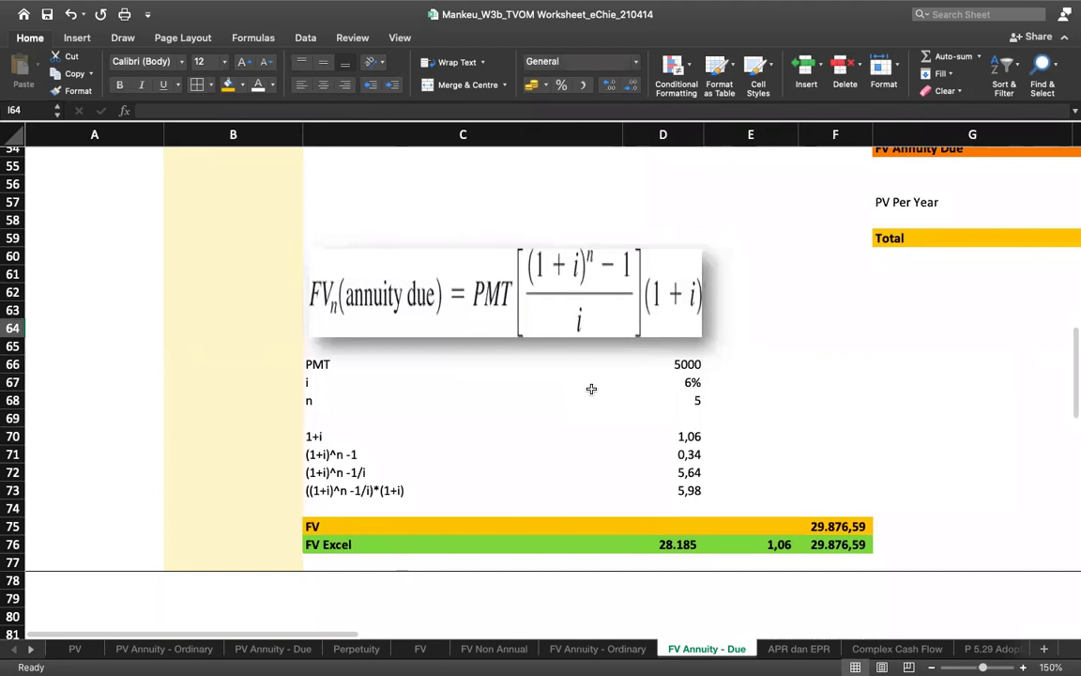
{"action": "left_click", "coordinate": [591, 648]}
{"action": "scroll", "coordinate": [599, 491], "scroll_direction": "down", "scroll_amount": 10}
{"action": "scroll", "coordinate": [599, 490], "scroll_direction": "down", "scroll_amount": 10}
{"action": "scroll", "coordinate": [597, 490], "scroll_direction": "up", "scroll_amount": 6}
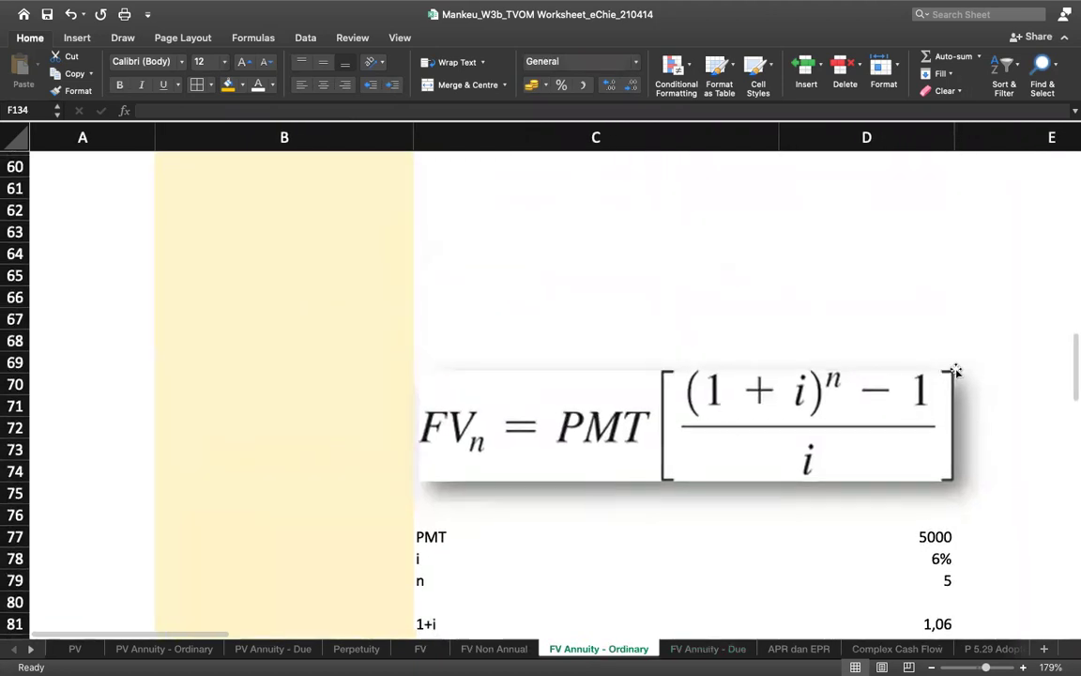
{"action": "left_click", "coordinate": [711, 649]}
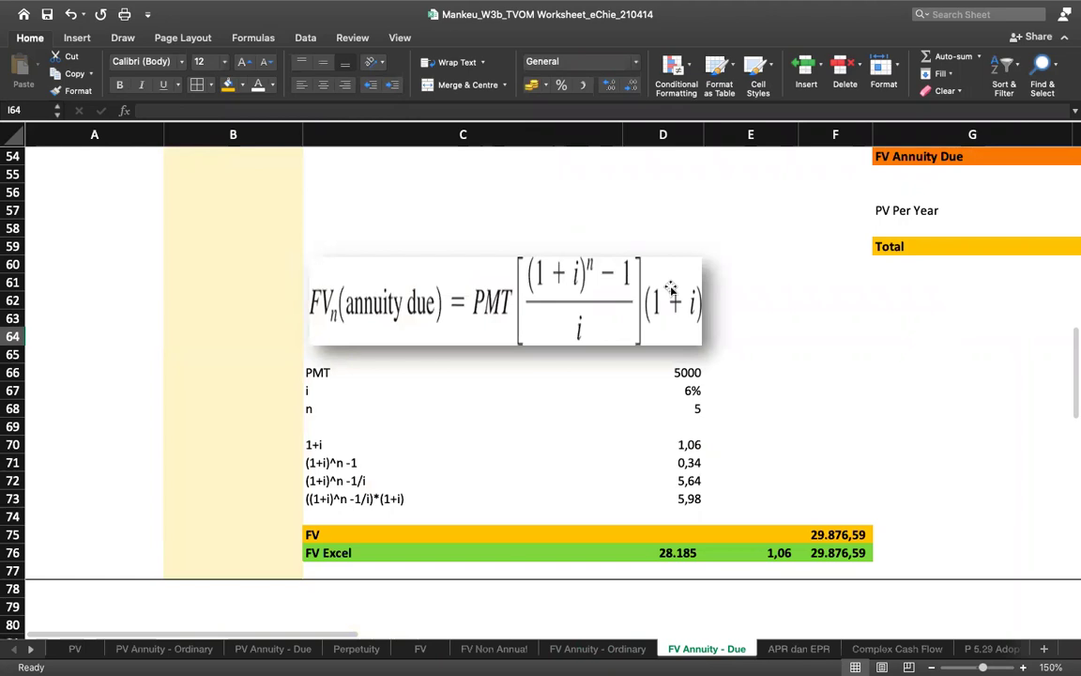
- Review the formulas of the annuity due factor calculation in cells D70 to D73
{"action": "left_click", "coordinate": [677, 445]}
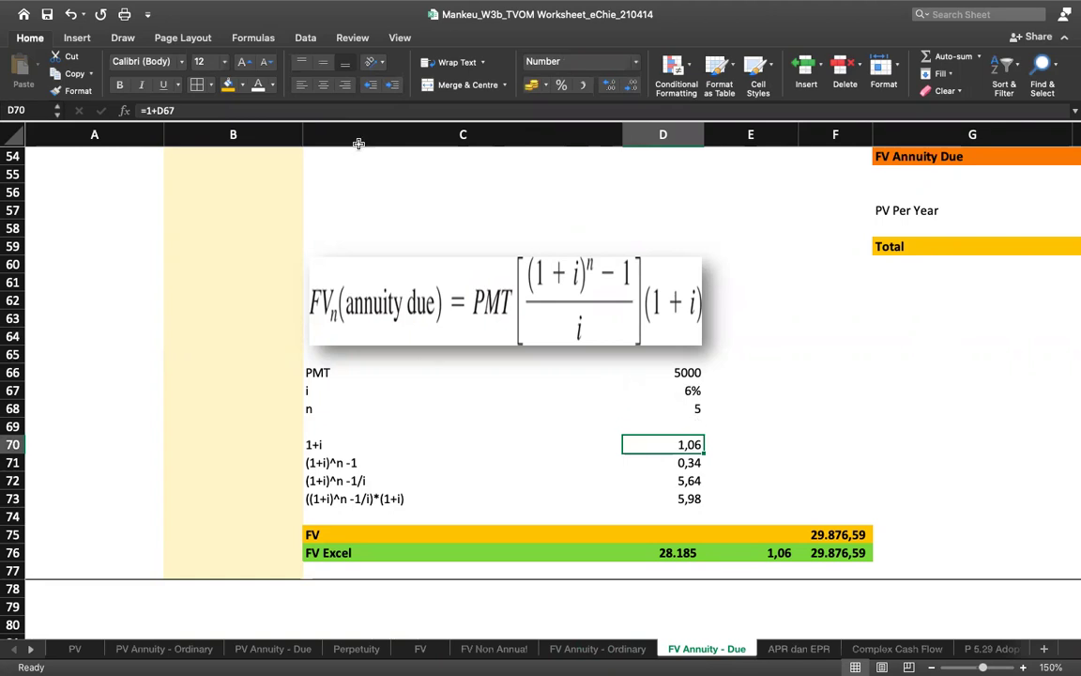
{"action": "left_click", "coordinate": [221, 110]}
{"action": "key", "text": "Return"}
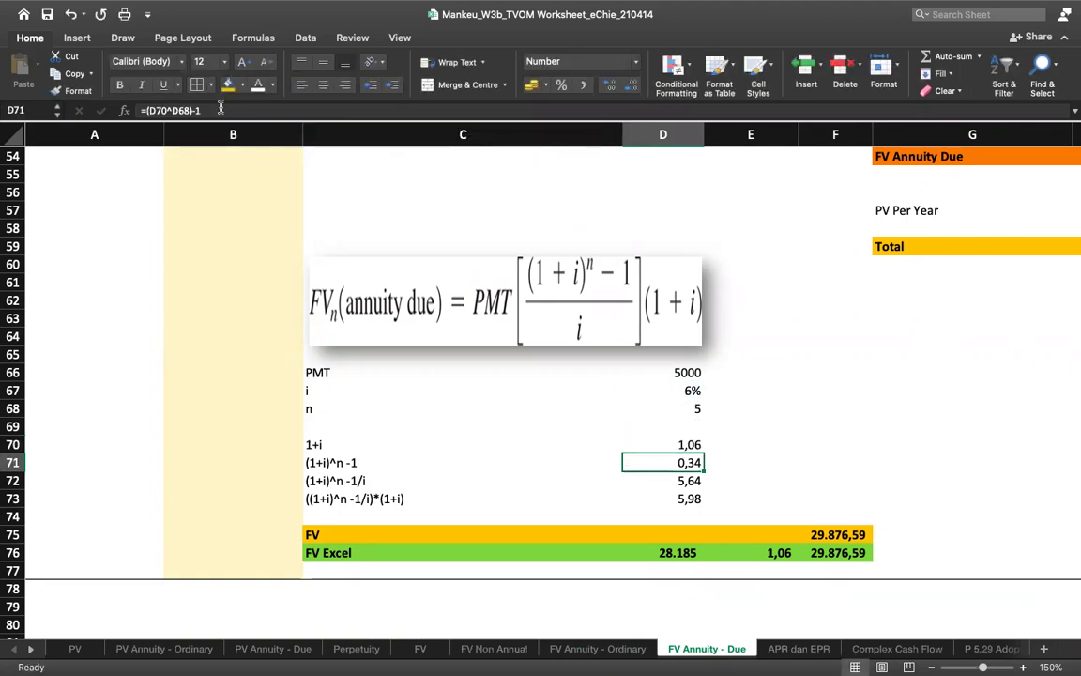
{"action": "key", "text": "Up"}
{"action": "key", "text": "Down"}
{"action": "key", "text": "F2"}
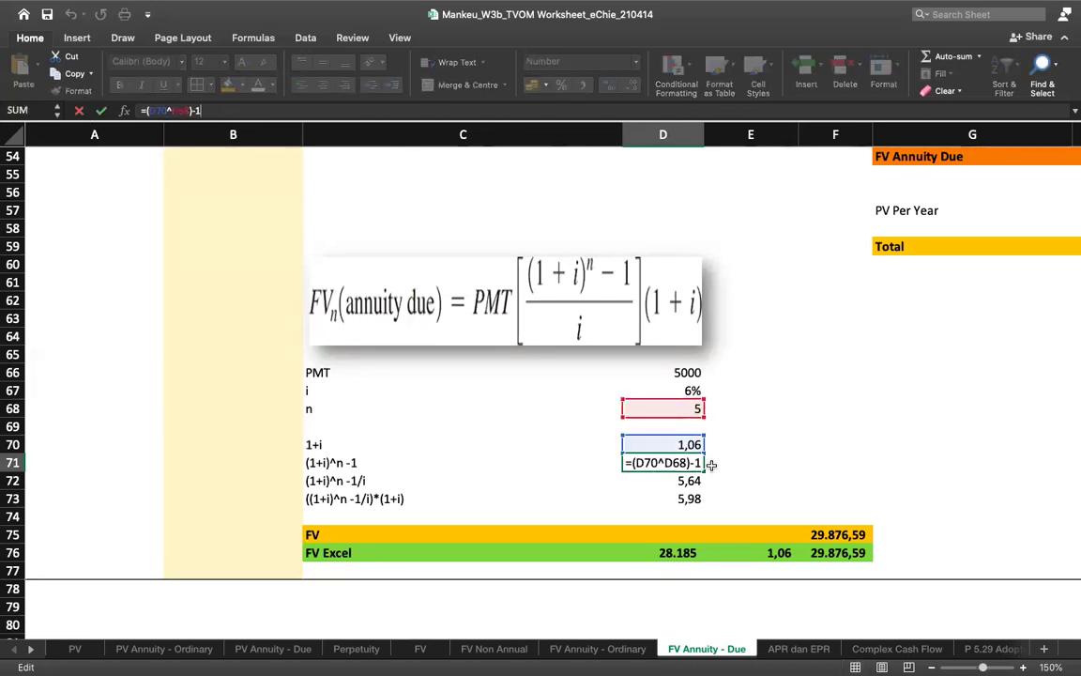
{"action": "key", "text": "Return"}
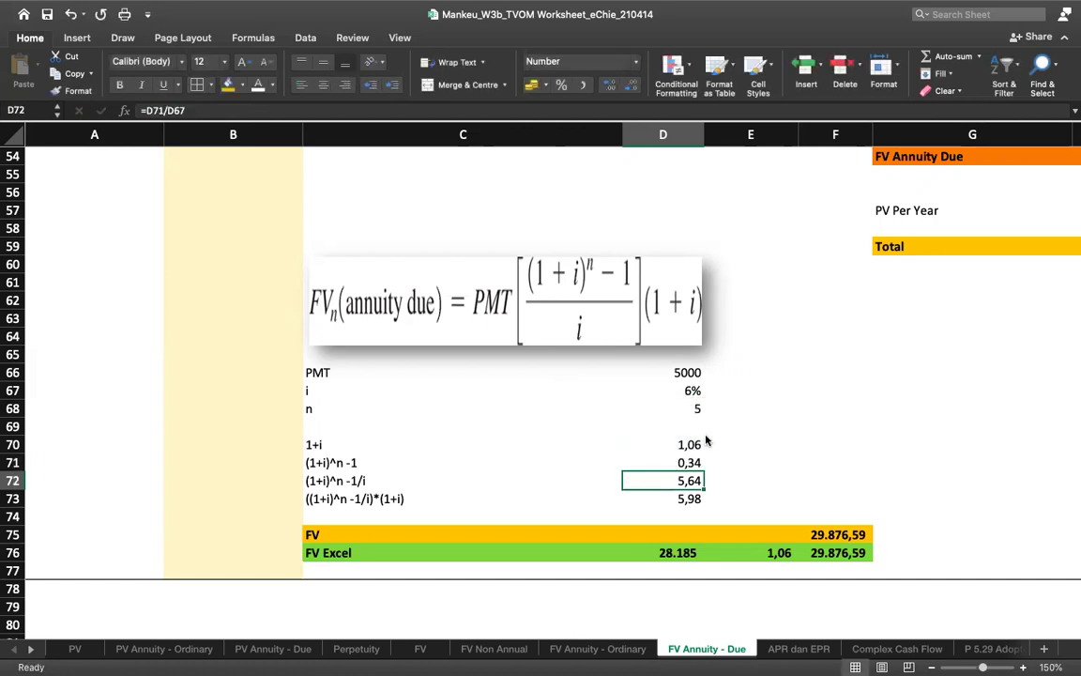
{"action": "left_click", "coordinate": [243, 110]}
{"action": "key", "text": "Return"}
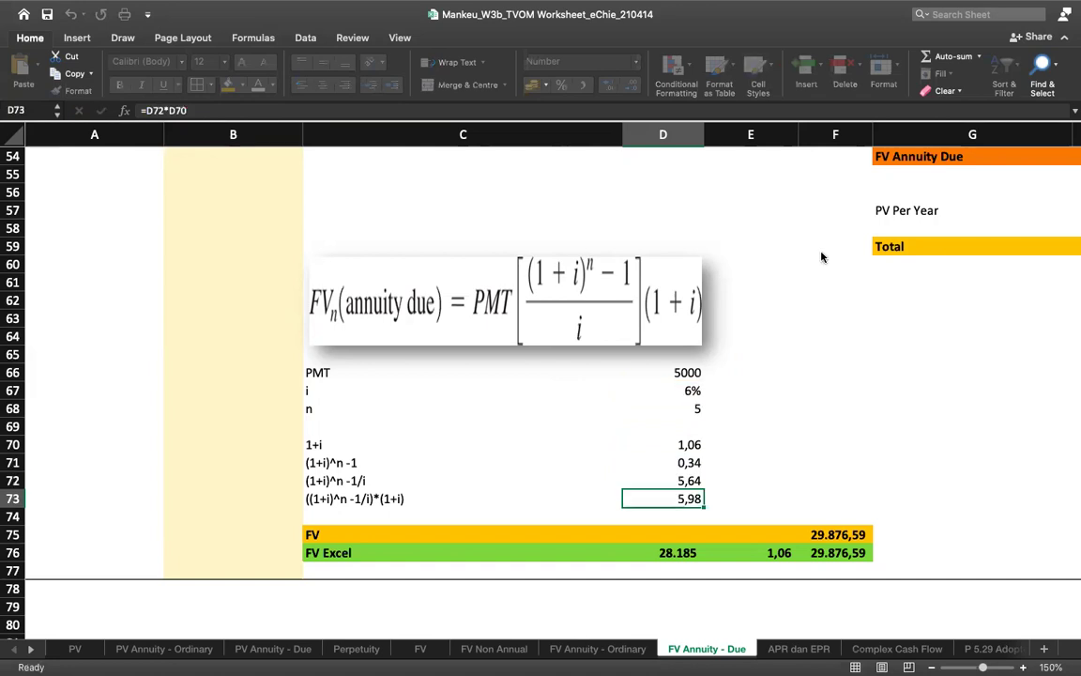
{"action": "key", "text": "Up"}
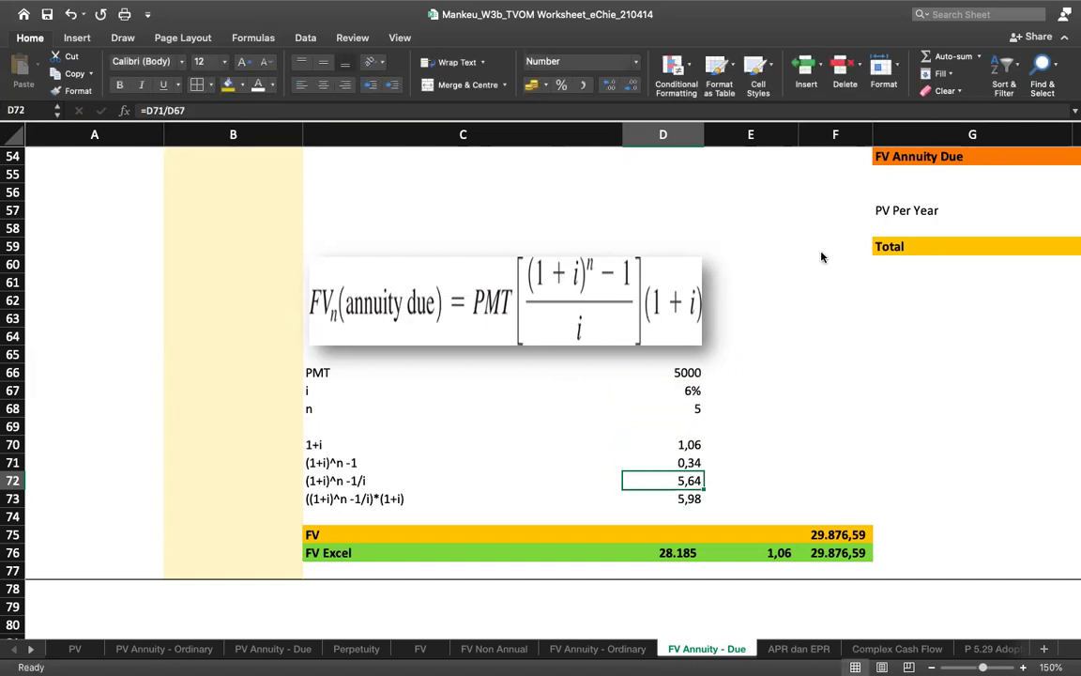
- Label the (1+i)^n -1/i result by entering "FVAF - Ordinary" in E72
{"action": "left_click", "coordinate": [717, 479]}
{"action": "type", "text": "FVA"}
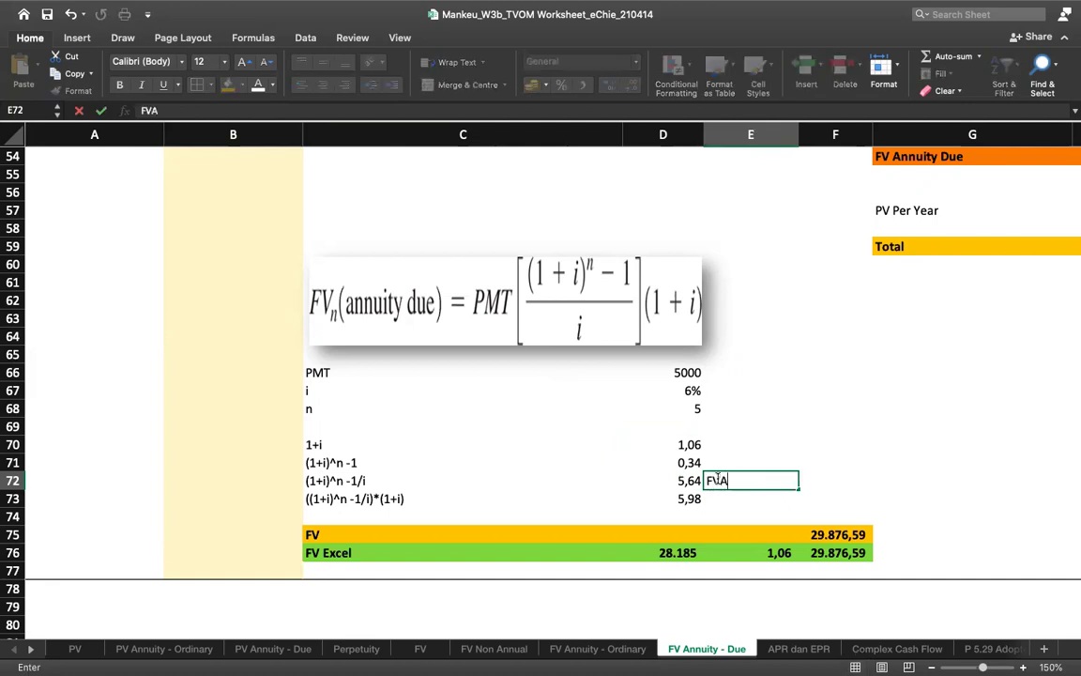
{"action": "type", "text": "F - Ordinary"}
{"action": "key", "text": "Return"}
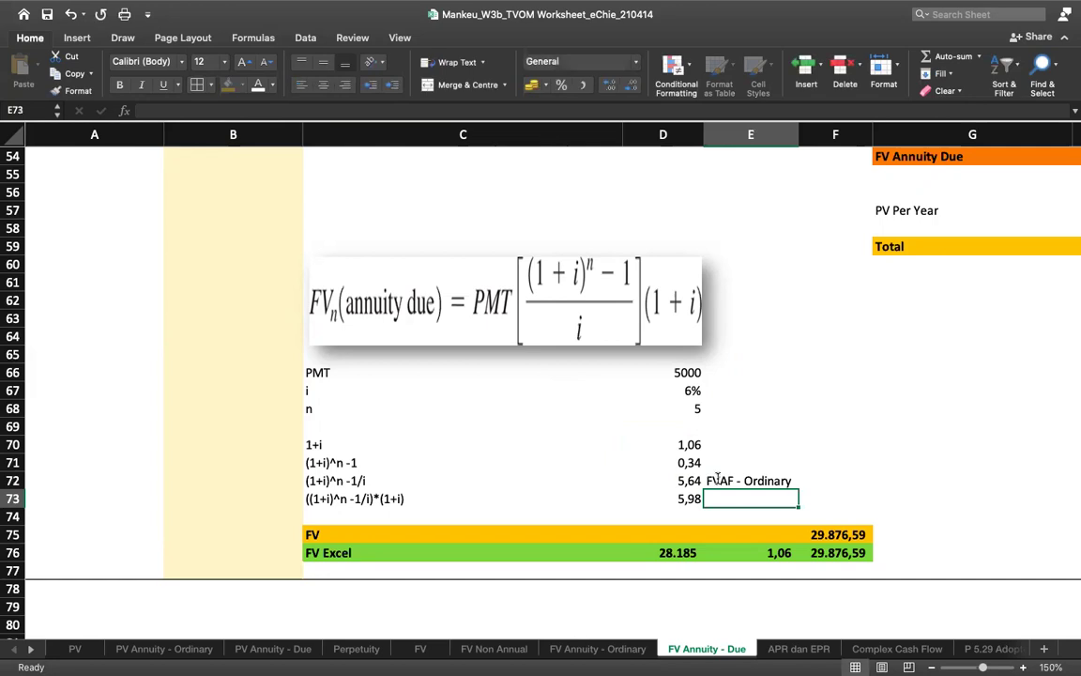
- Copy the "FVAF - Ordinary" label from E72 to E73
{"action": "left_click", "coordinate": [717, 479]}
{"action": "key", "text": "super+c"}
{"action": "key", "text": "Down"}
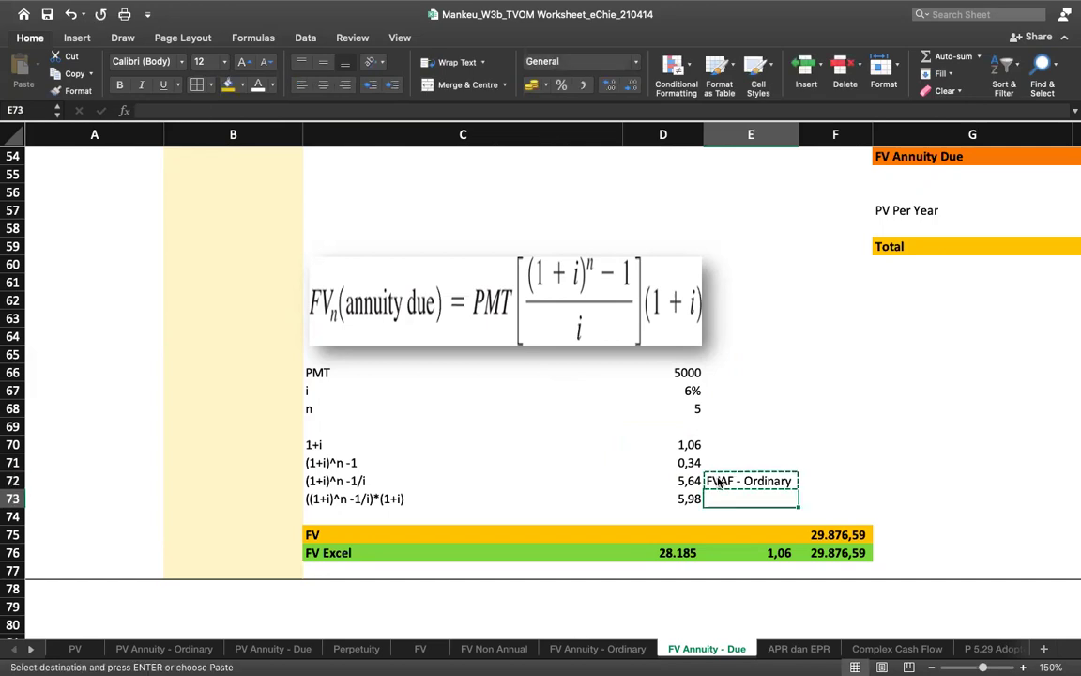
{"action": "key", "text": "Return"}
- Inspect the formula in D73 and the cells it references
{"action": "left_click", "coordinate": [663, 499]}
{"action": "left_click", "coordinate": [194, 111]}
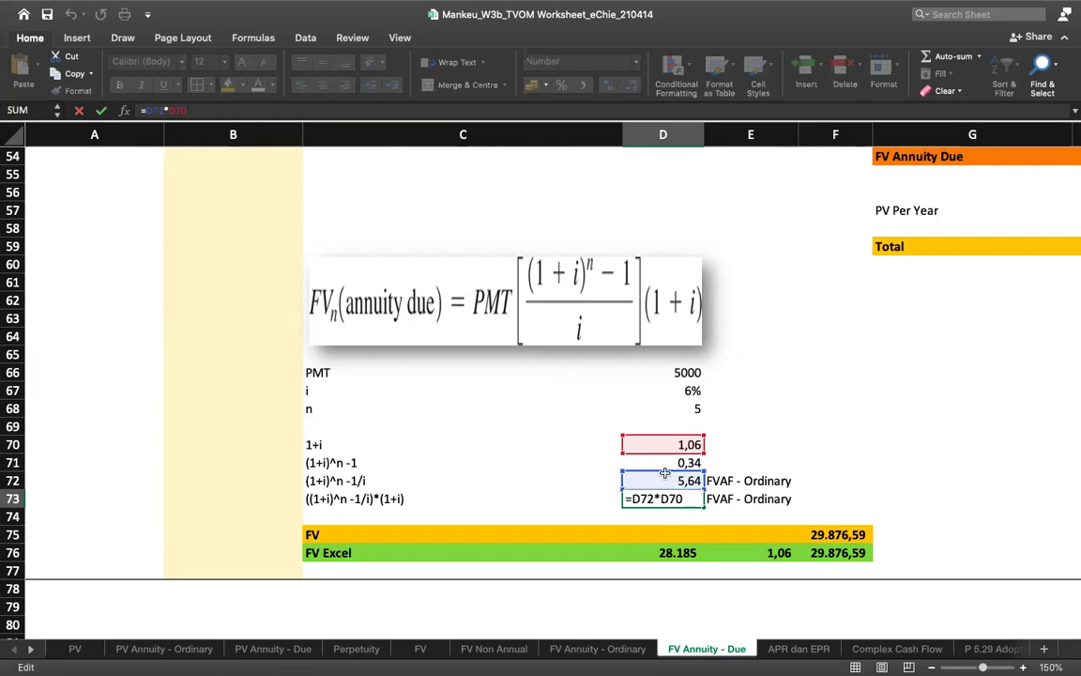
{"action": "key", "text": "Return"}
- Change the label in E73 to "FVAF - Due"
{"action": "key", "text": "Up"}
{"action": "key", "text": "Right"}
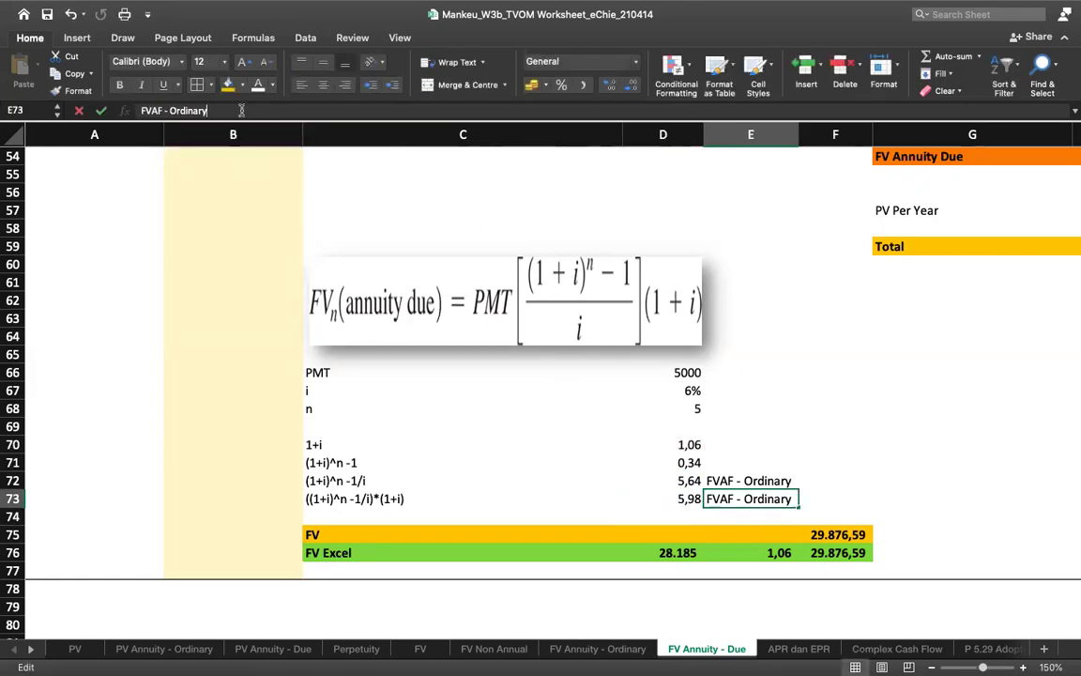
{"action": "left_click", "coordinate": [241, 110]}
{"action": "key", "text": "BackSpace"}
{"action": "key", "text": "BackSpace"}
{"action": "key", "text": "BackSpace"}
{"action": "key", "text": "BackSpace"}
{"action": "key", "text": "BackSpace"}
{"action": "key", "text": "BackSpace"}
{"action": "key", "text": "BackSpace"}
{"action": "key", "text": "BackSpace"}
{"action": "type", "text": "Due"}
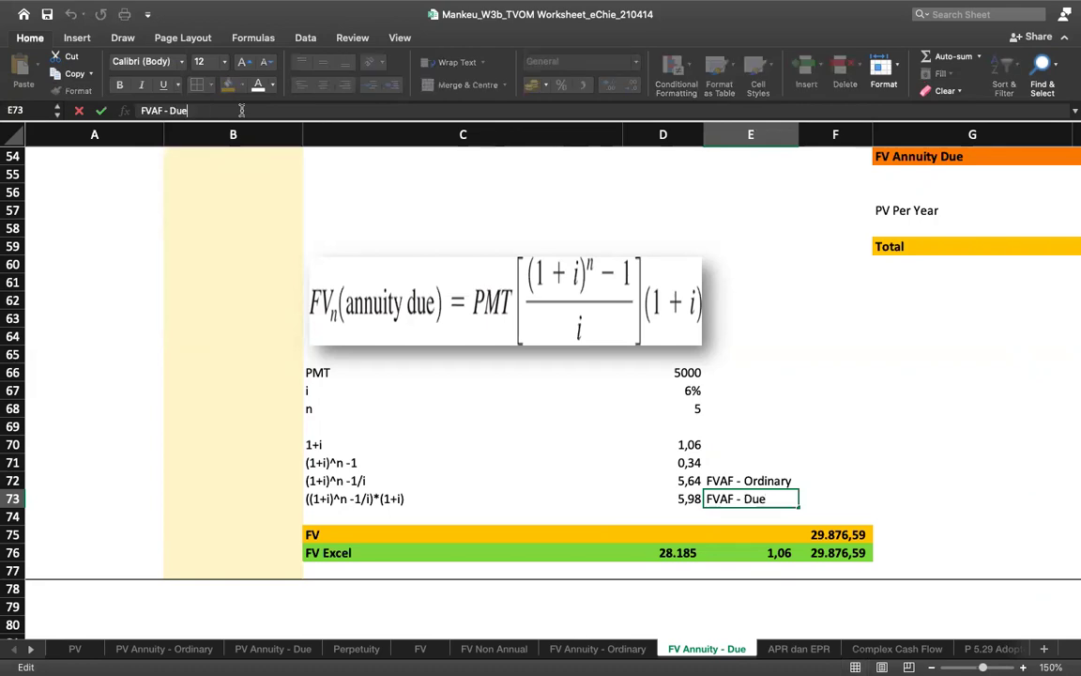
{"action": "key", "text": "Return"}
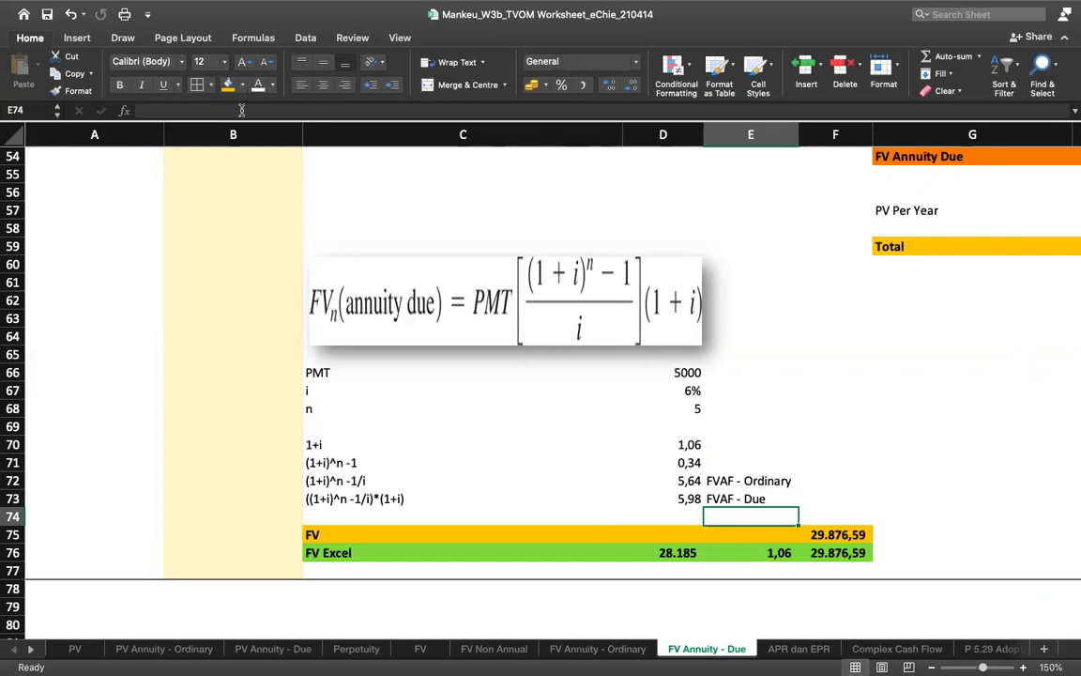
- Inspect the FV formula in F75 and the payment and factor cells it references
{"action": "key", "text": "Down"}
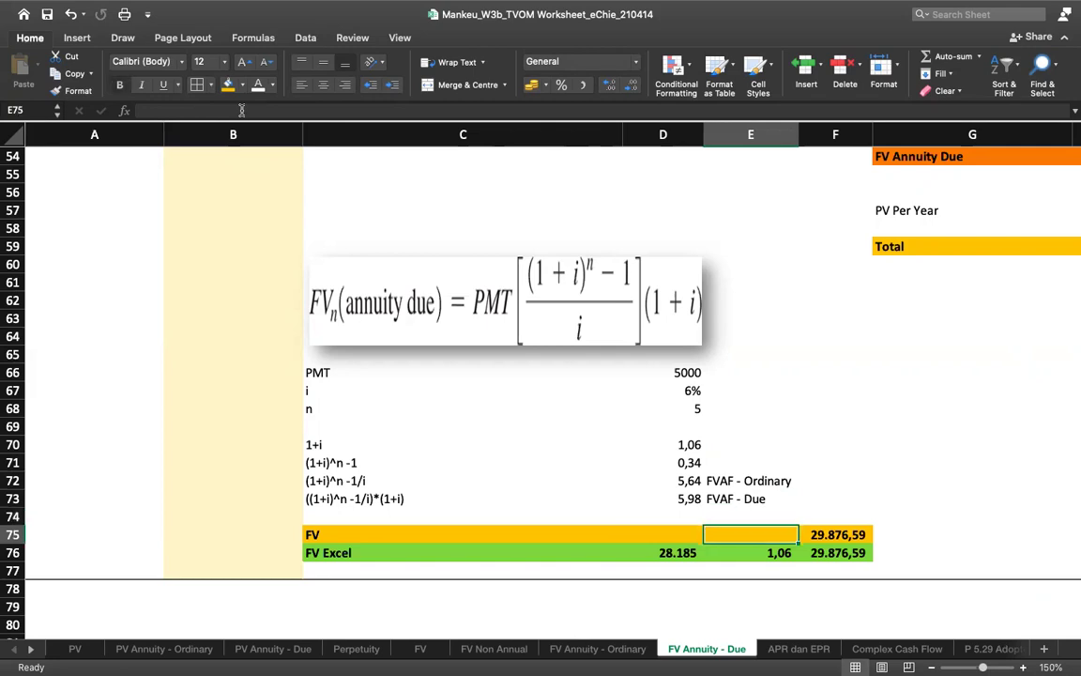
{"action": "key", "text": "Right"}
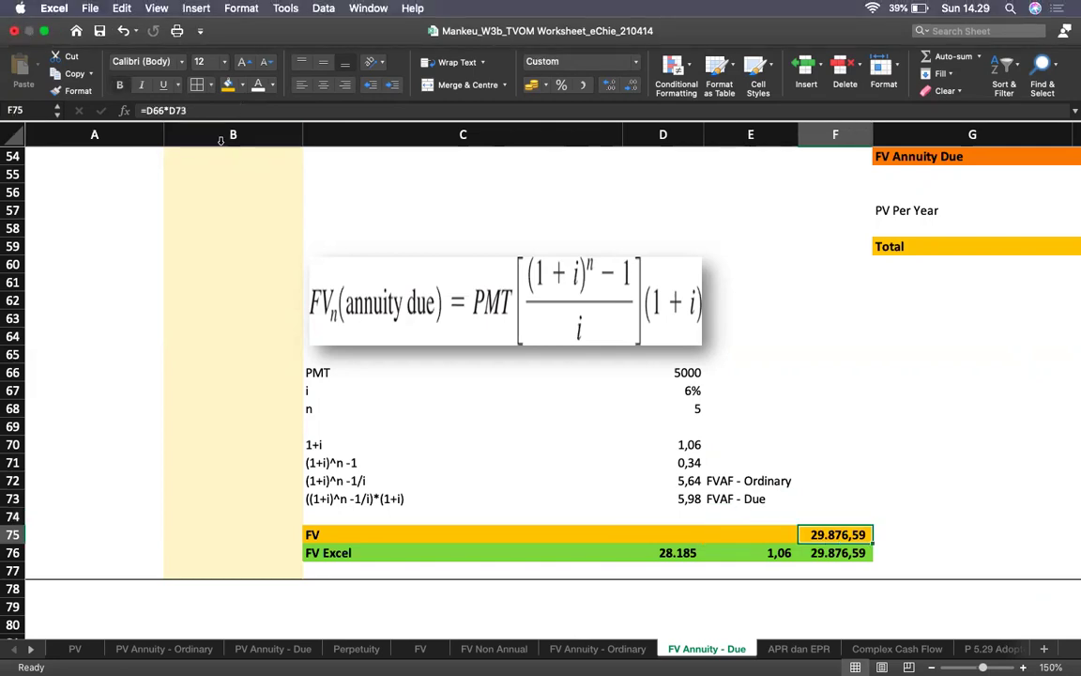
{"action": "left_click", "coordinate": [213, 110]}
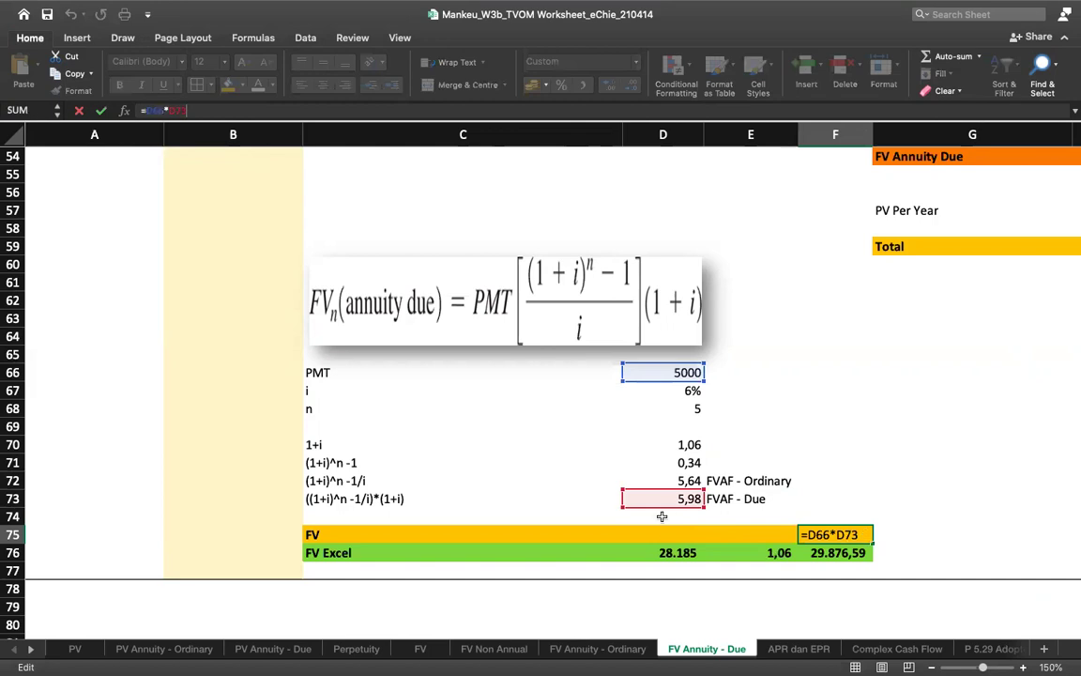
{"action": "key", "text": "Return"}
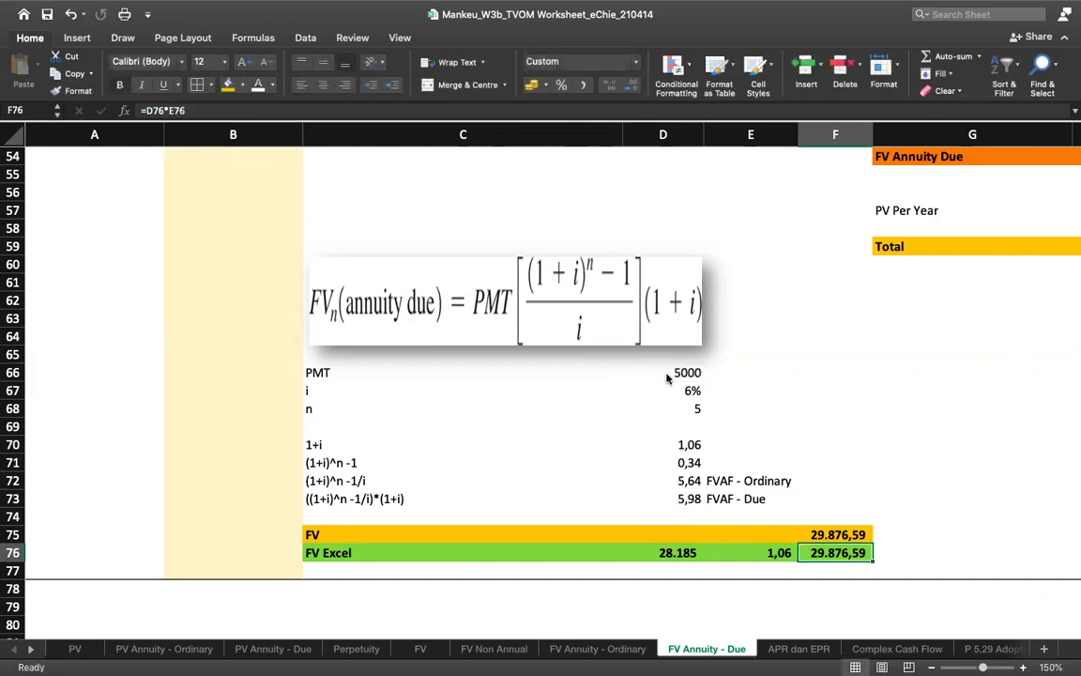
- Inspect the FV function in D76 and its rate, period and payment references
{"action": "key", "text": "Left"}
{"action": "key", "text": "Left"}
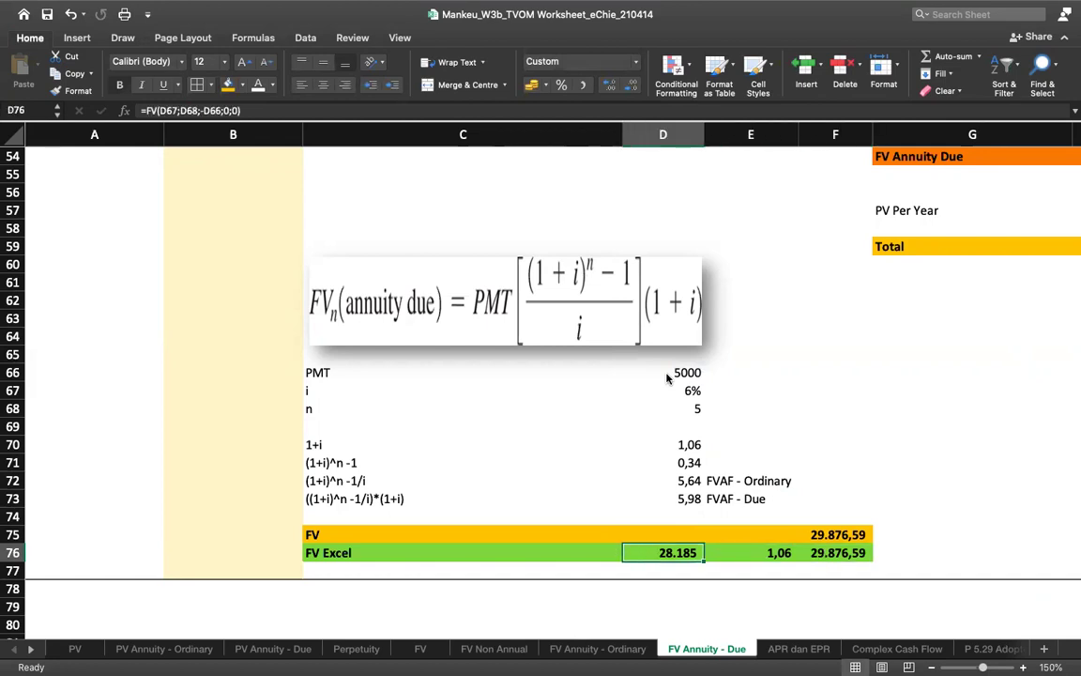
{"action": "left_click", "coordinate": [246, 111]}
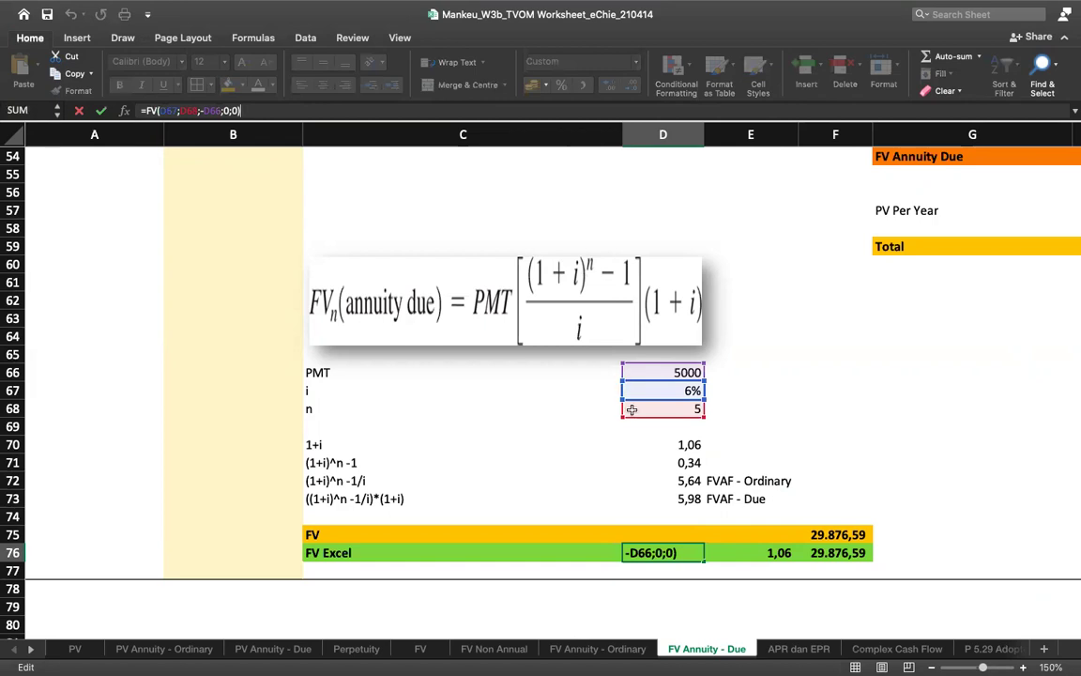
{"action": "left_click", "coordinate": [668, 512]}
{"action": "left_click", "coordinate": [684, 553]}
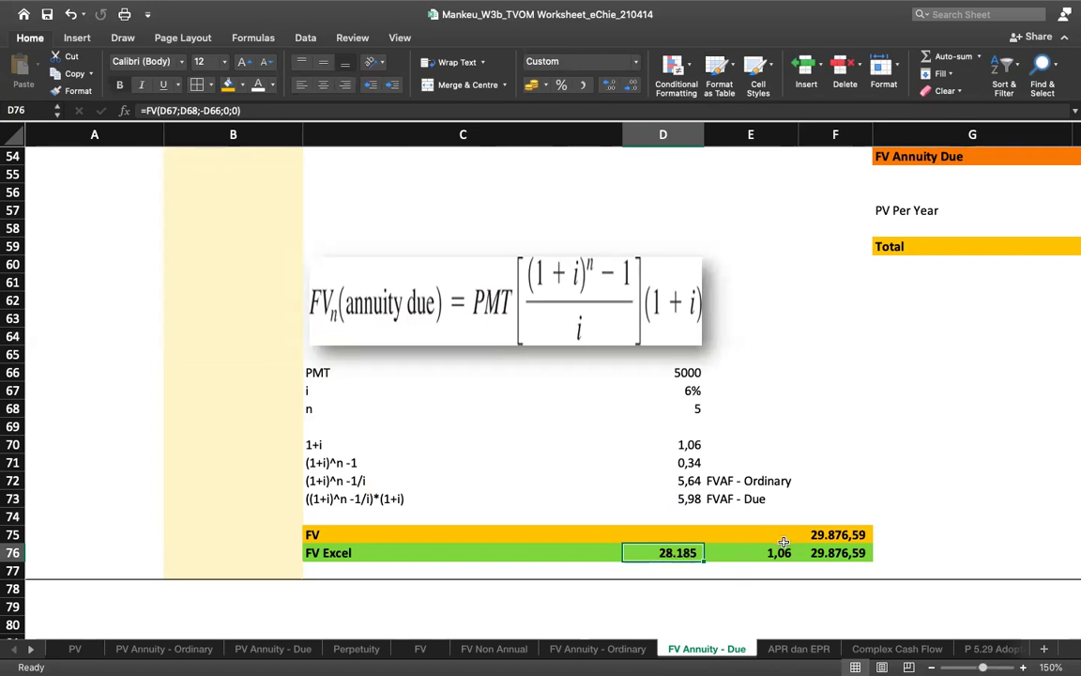
- Review the product formula in F76 and circle the D76 and F76 amounts in red
{"action": "key", "text": "Right"}
{"action": "key", "text": "Right"}
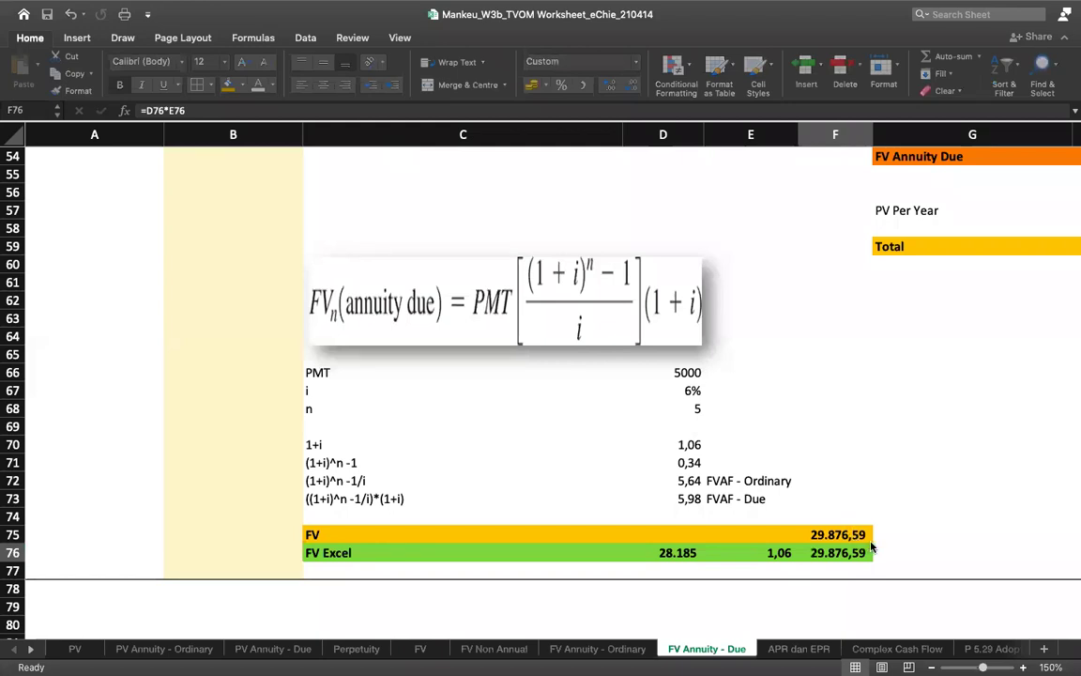
{"action": "mouse_move", "coordinate": [699, 541]}
{"action": "left_mouse_down"}
{"action": "mouse_move", "coordinate": [675, 539]}
{"action": "mouse_move", "coordinate": [655, 557]}
{"action": "mouse_move", "coordinate": [702, 543]}
{"action": "left_mouse_up"}
{"action": "mouse_move", "coordinate": [868, 539]}
{"action": "left_mouse_down"}
{"action": "mouse_move", "coordinate": [813, 557]}
{"action": "mouse_move", "coordinate": [869, 546]}
{"action": "left_mouse_up"}
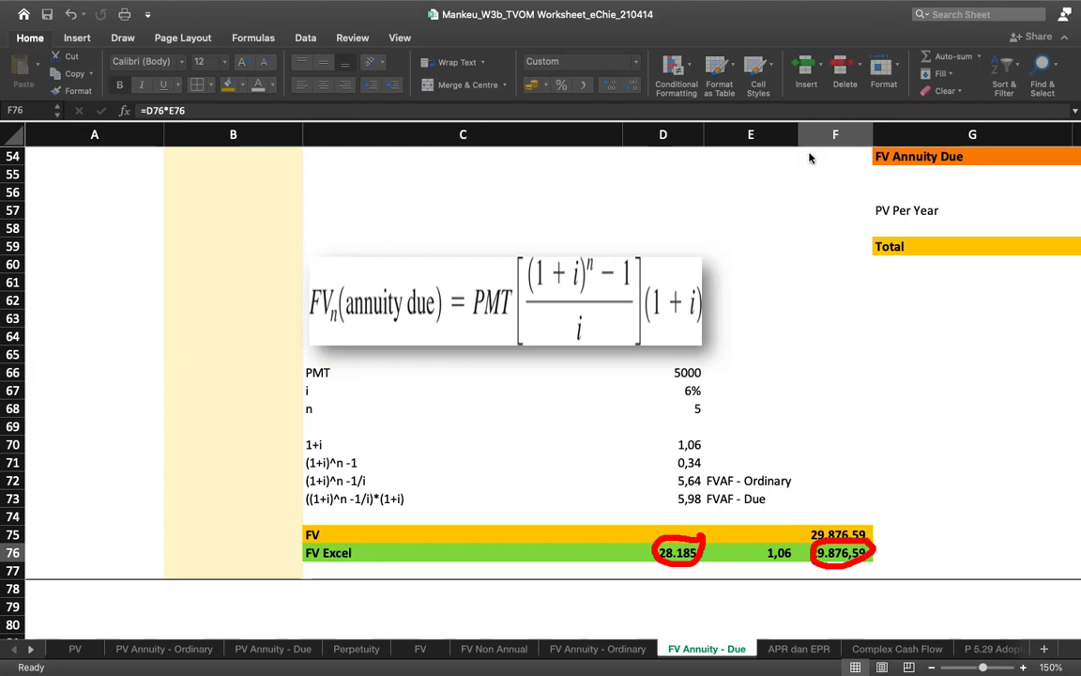
- Copy the FV Excel row C76:F76 into row 77 and clear the copied factor in E77
{"action": "key", "text": "Left"}
{"action": "left_click", "coordinate": [333, 554]}
{"action": "key", "text": "shift+Right"}
{"action": "key", "text": "shift+Right"}
{"action": "key", "text": "shift+Right"}
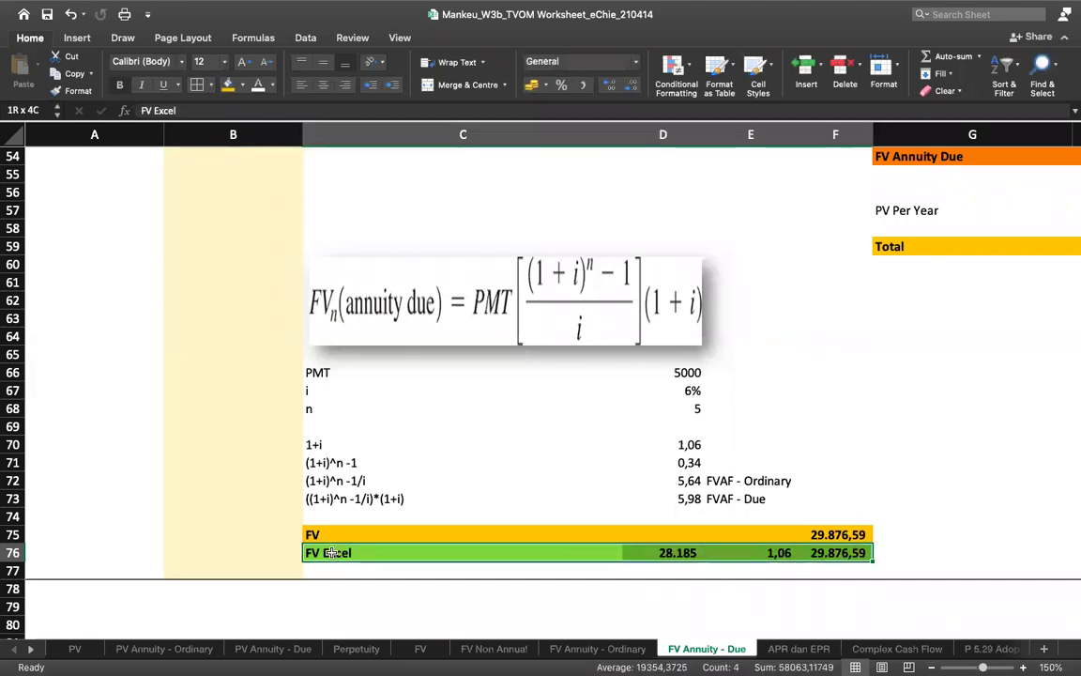
{"action": "key", "text": "ctrl+c"}
{"action": "key", "text": "Down"}
{"action": "key", "text": "Return"}
{"action": "key", "text": "Right"}
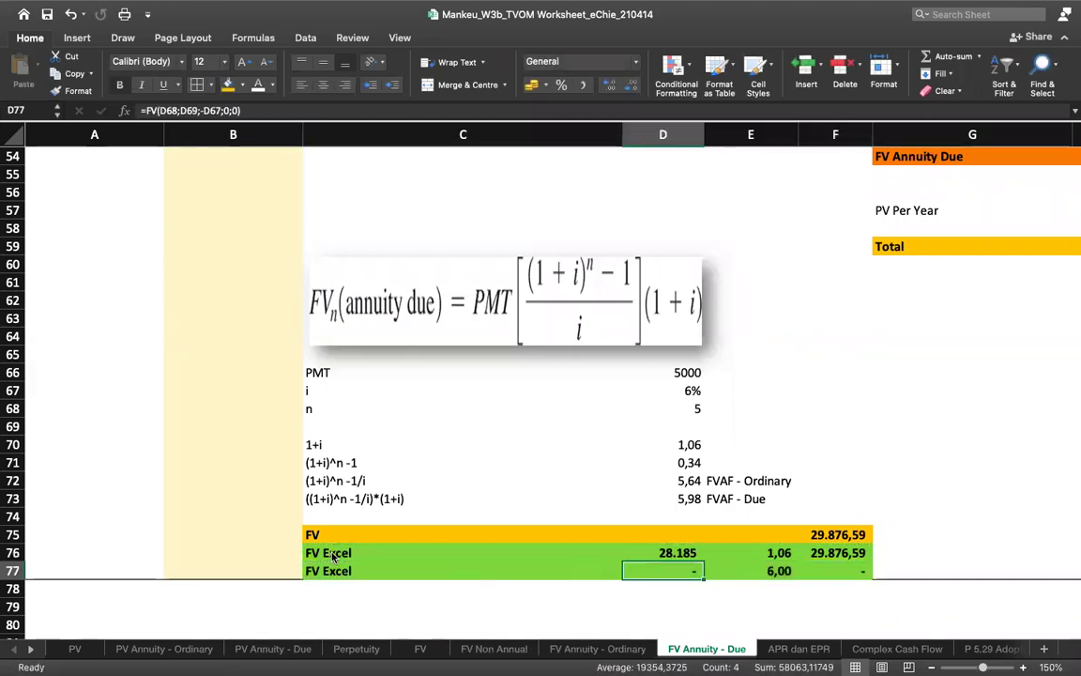
{"action": "key", "text": "Right"}
- Rename the labels in C76 and C77 as "FV Excel 1" and "FV Excel 2"
{"action": "key", "text": "Left"}
{"action": "key", "text": "Left"}
{"action": "key", "text": "Up"}
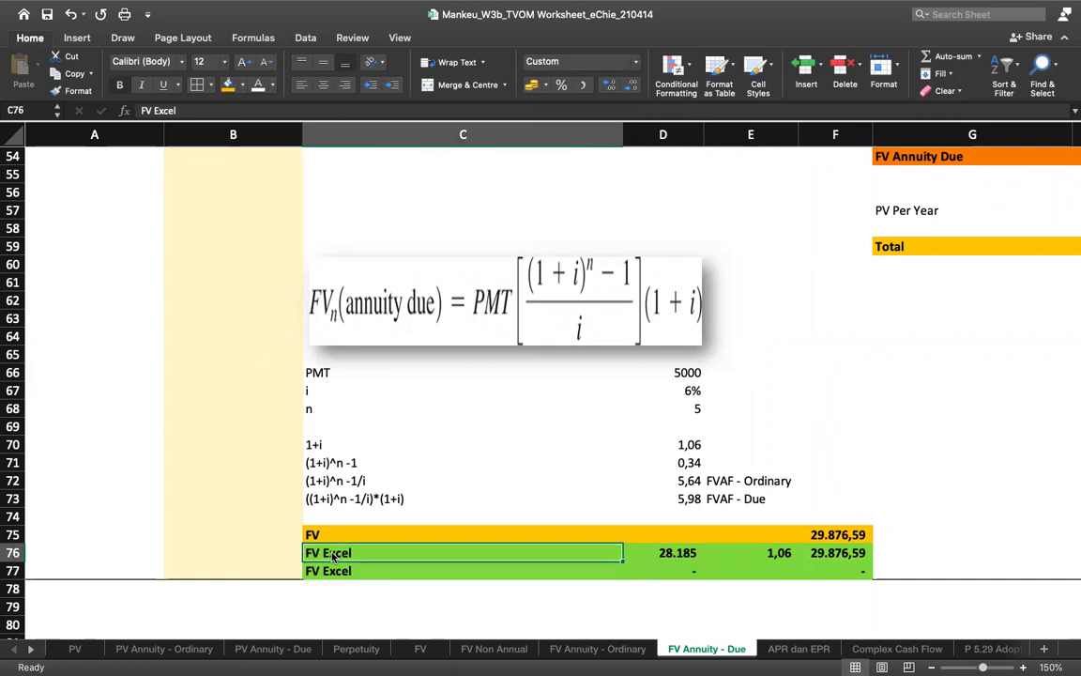
{"action": "left_click", "coordinate": [197, 110]}
{"action": "type", "text": "1"}
{"action": "key", "text": "Return"}
{"action": "left_click", "coordinate": [197, 110]}
{"action": "type", "text": "2"}
{"action": "key", "text": "Return"}
- Clear the copied FV formula from D77
{"action": "key", "text": "Up"}
{"action": "key", "text": "Right"}
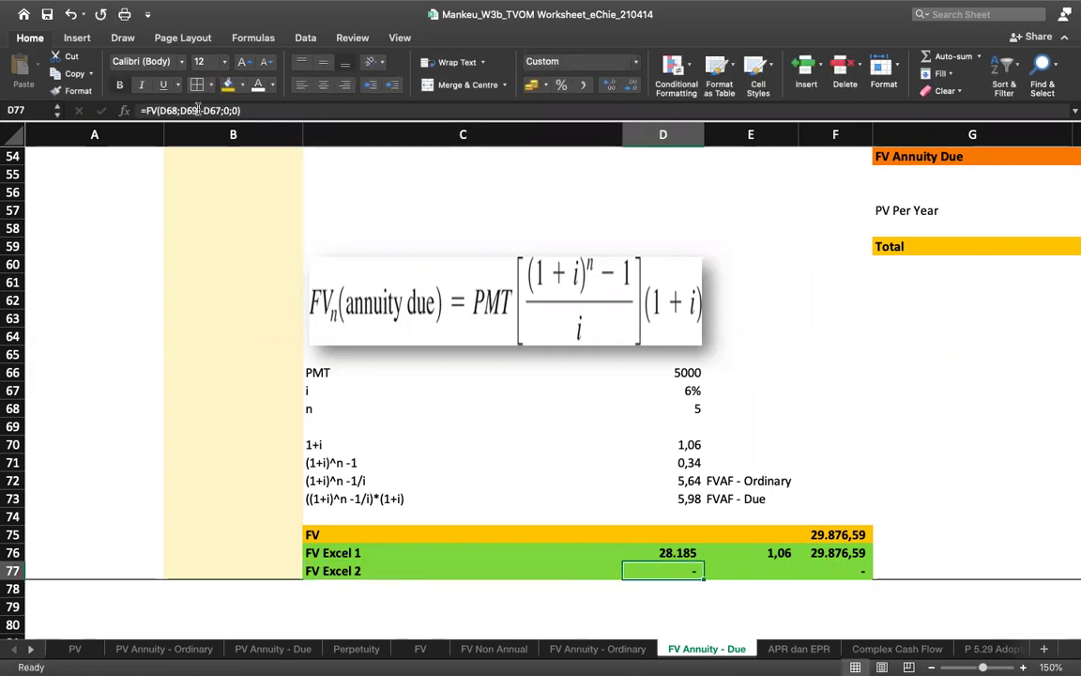
{"action": "type", "text": "="}
{"action": "key", "text": "Escape"}
- Calculate the annuity due directly in F77 with =FV(D67;D68;-D66;0;1), using beginning-of-period payments
{"action": "key", "text": "Right"}
{"action": "key", "text": "Right"}
{"action": "type", "text": "=FV("}
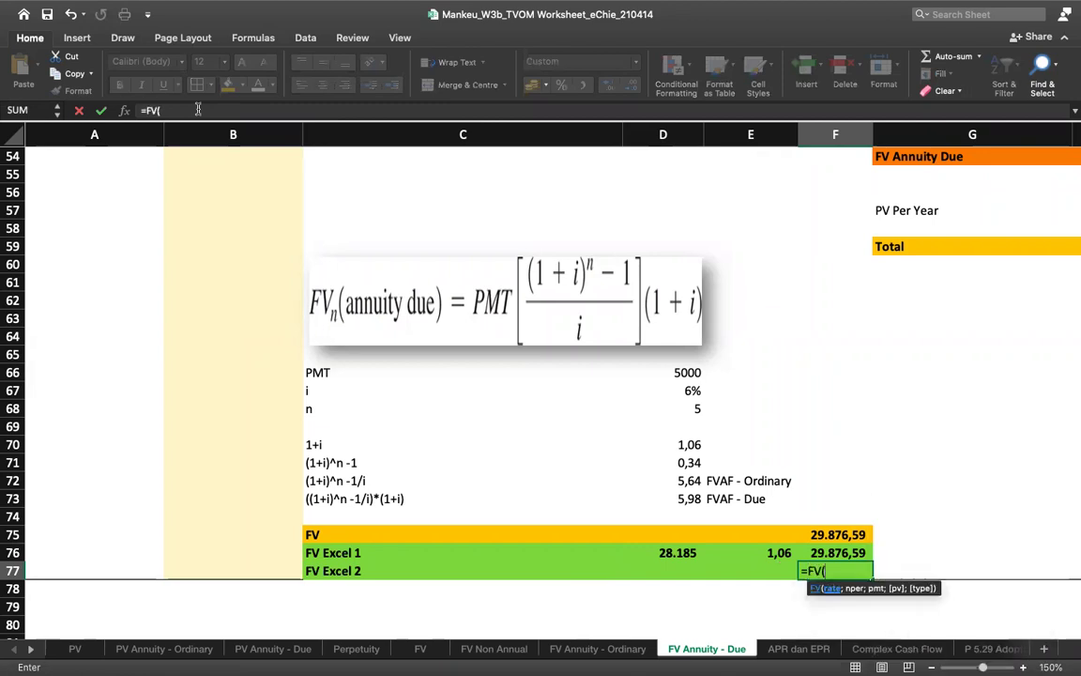
{"action": "left_click", "coordinate": [668, 390]}
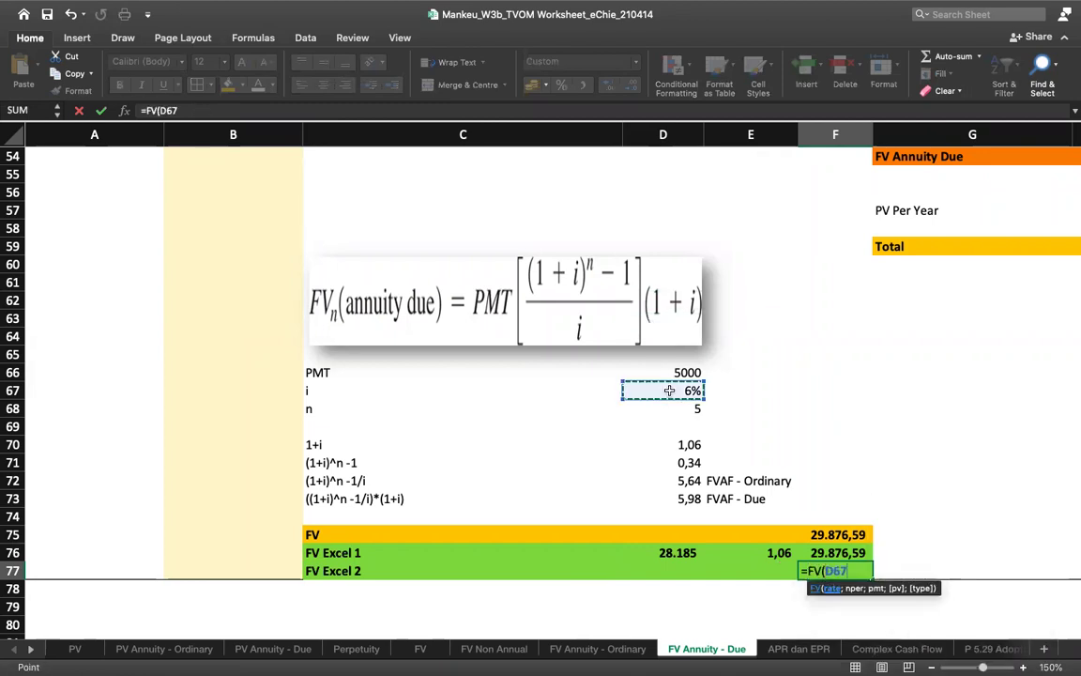
{"action": "type", "text": ";"}
{"action": "left_click", "coordinate": [688, 410]}
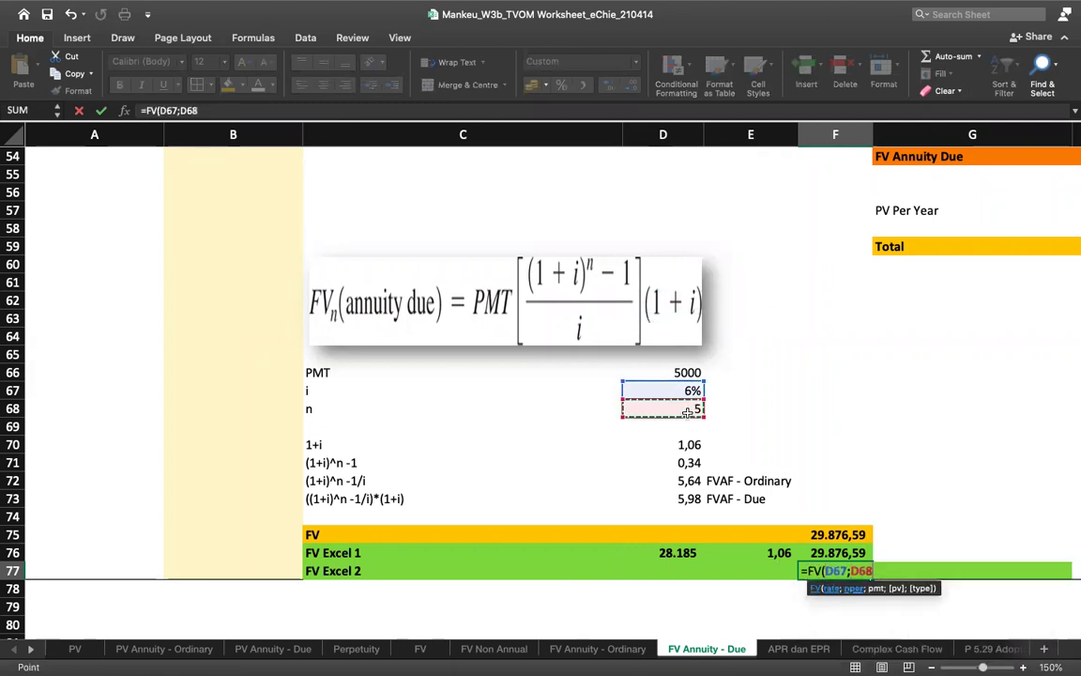
{"action": "type", "text": ";-"}
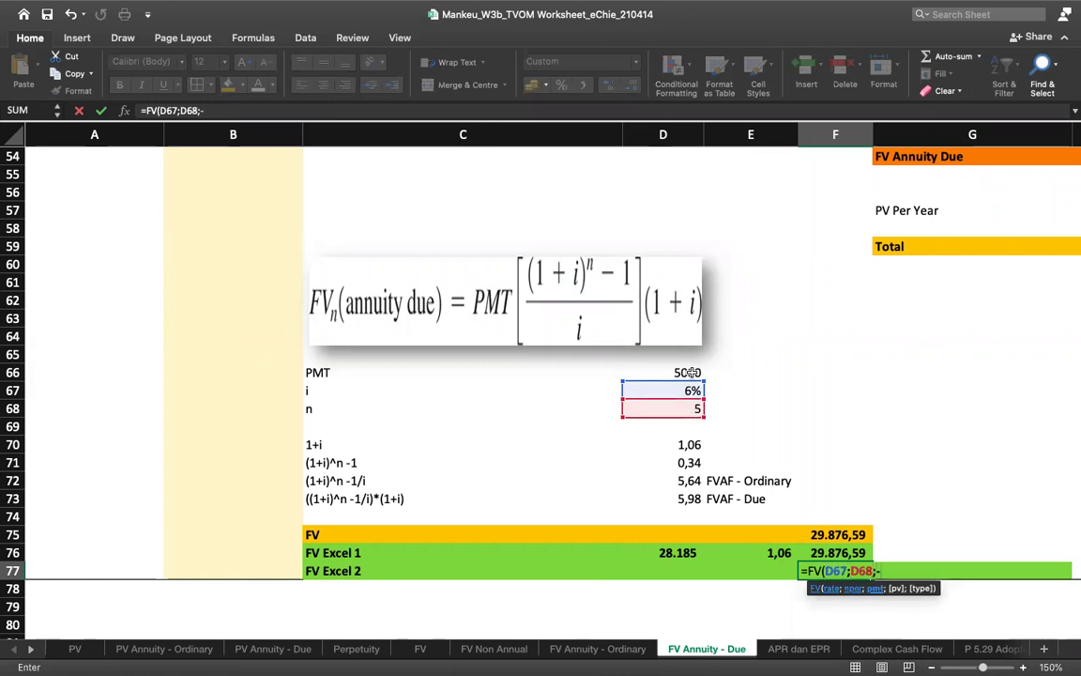
{"action": "left_click", "coordinate": [688, 372]}
{"action": "type", "text": ";"}
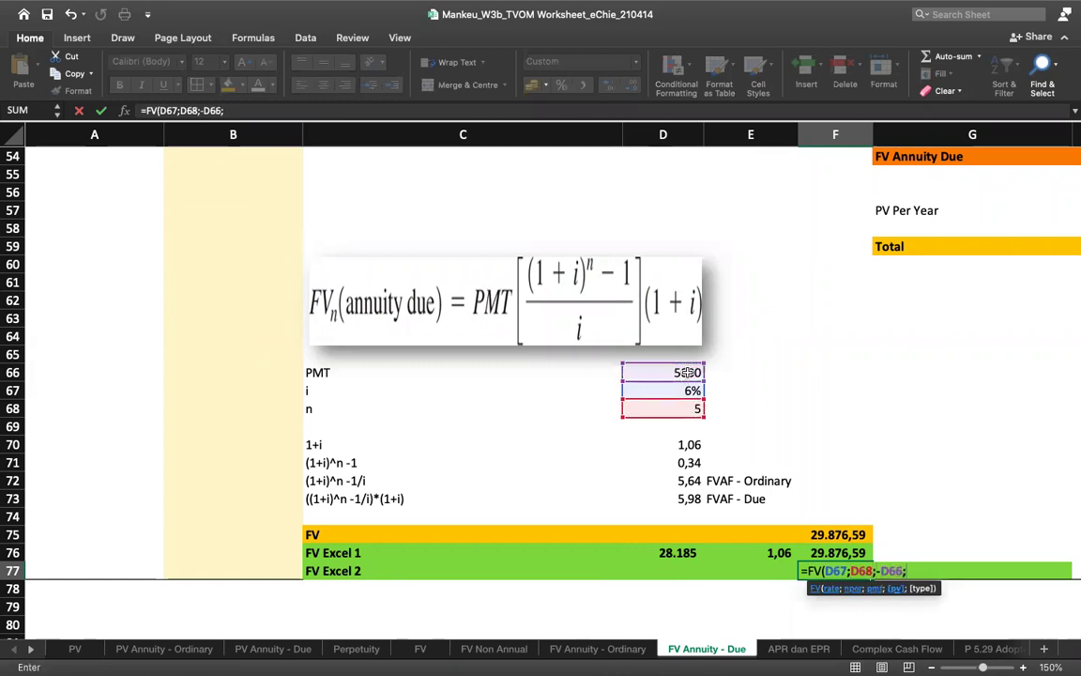
{"action": "type", "text": "0;"}
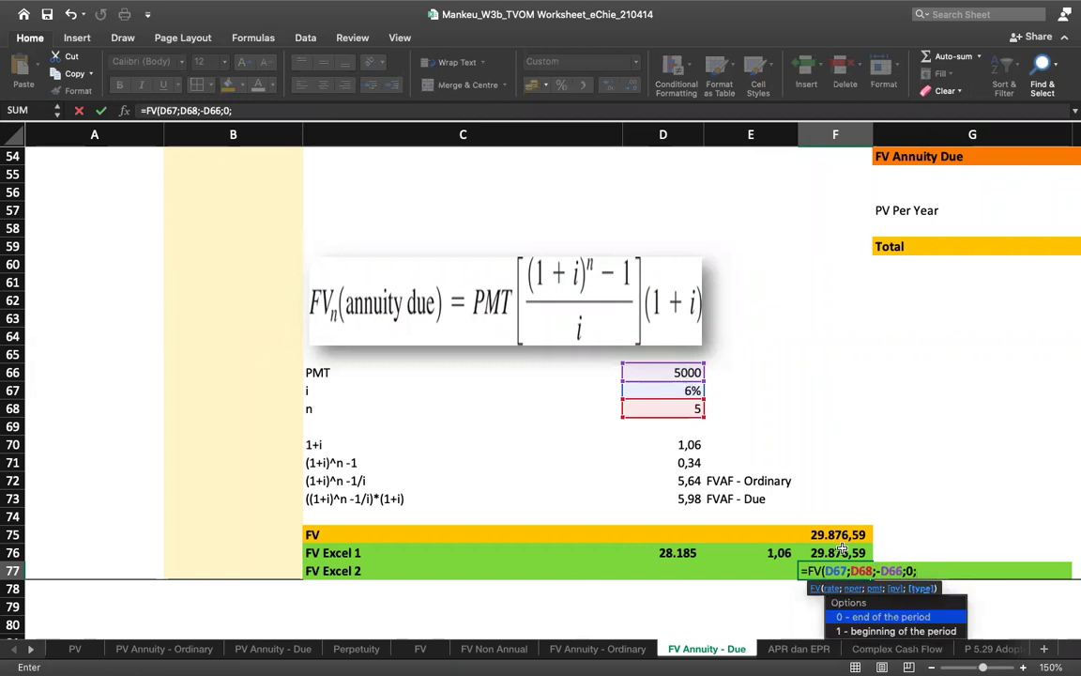
{"action": "double_click", "coordinate": [857, 631]}
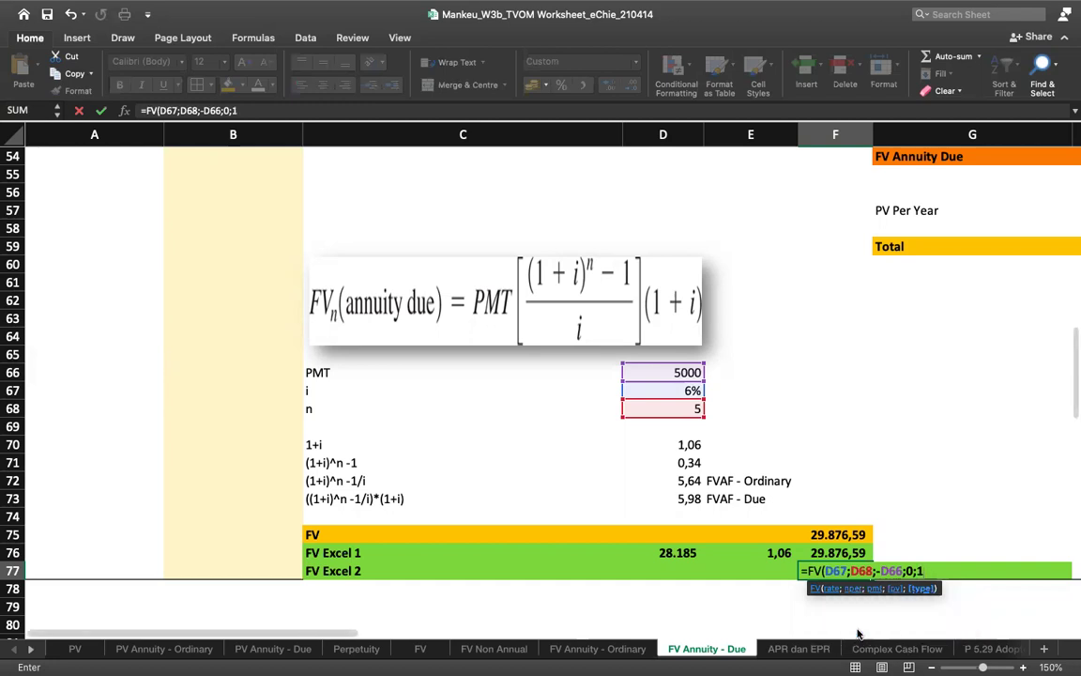
{"action": "type", "text": ")"}
{"action": "key", "text": "Return"}
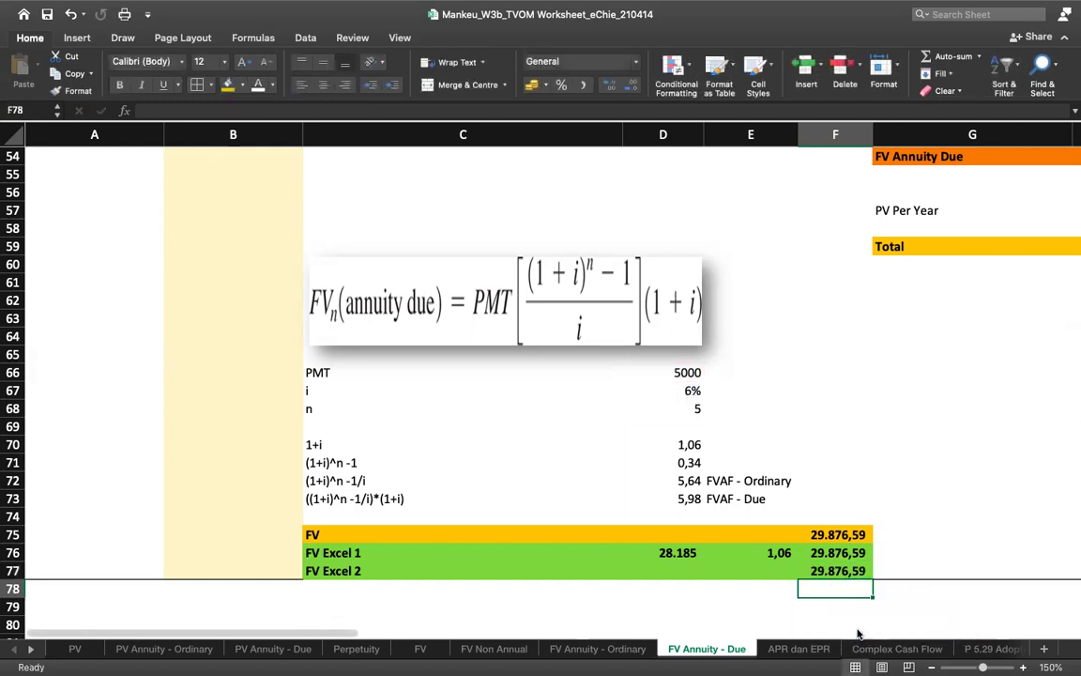
{"action": "key", "text": "Up"}
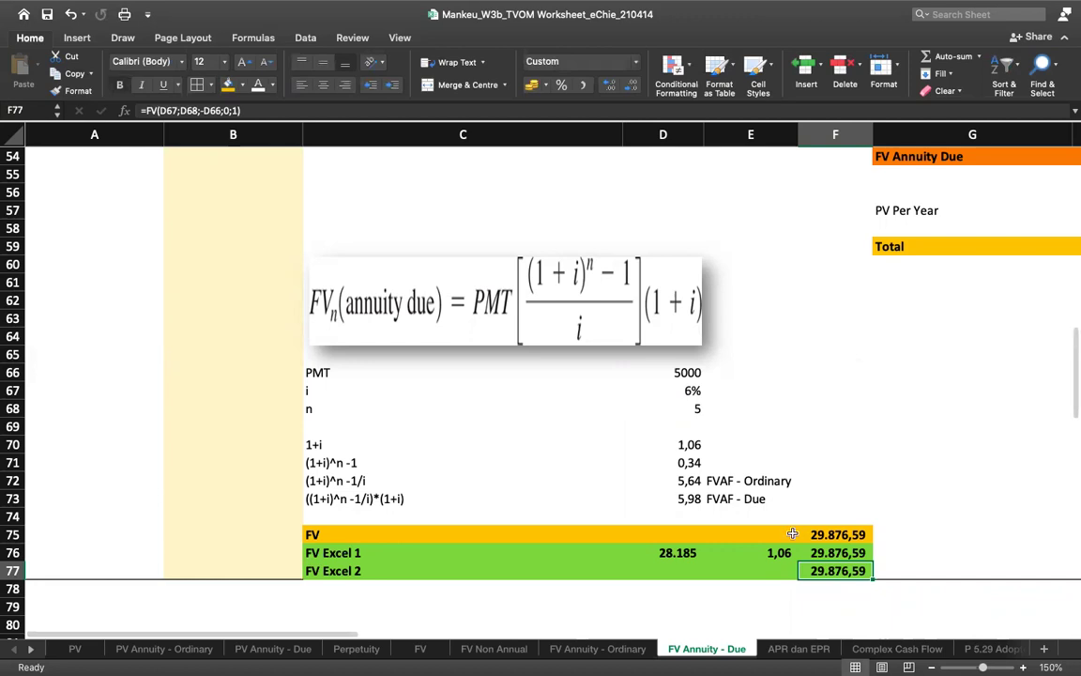